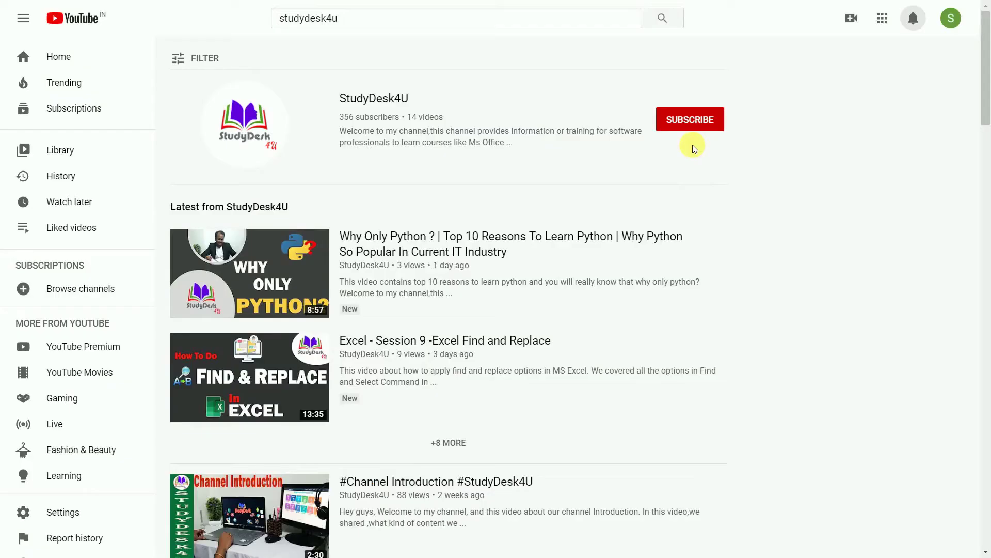
- Subscribe to the StudyDesk4U channel and set its notification preference
click(692, 120)
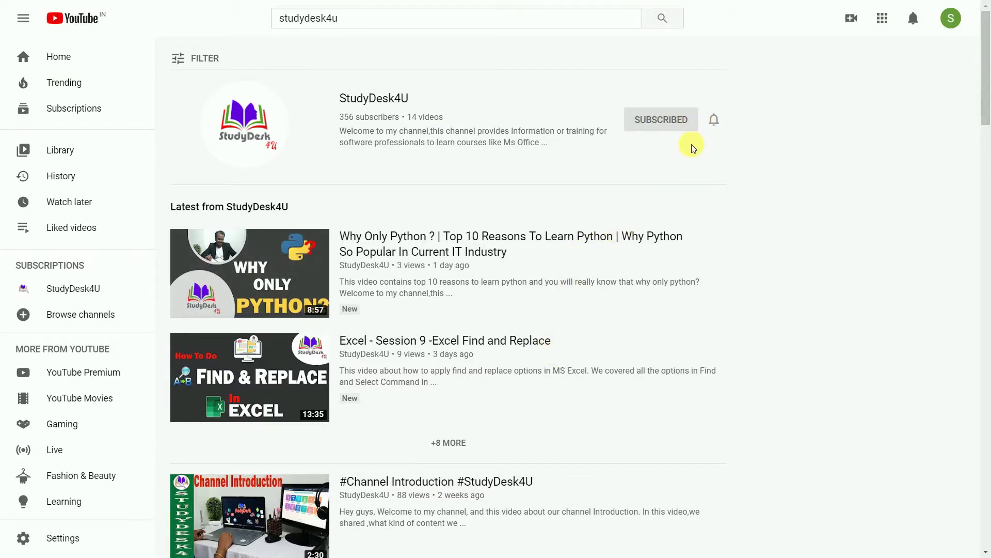
click(715, 121)
click(746, 149)
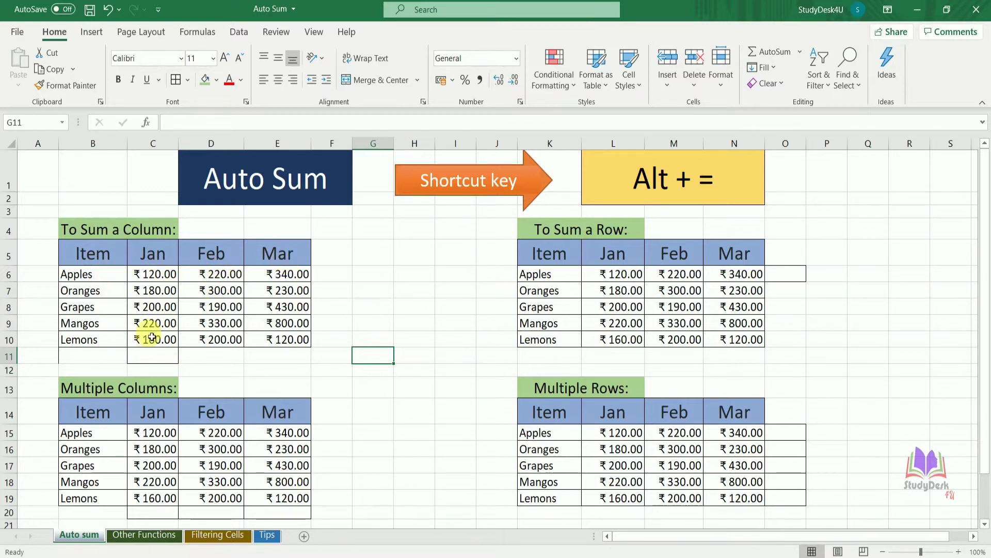
- Total the Jan and Feb columns of the To Sum a Column table in C11 and D11 with AutoSum
click(161, 357)
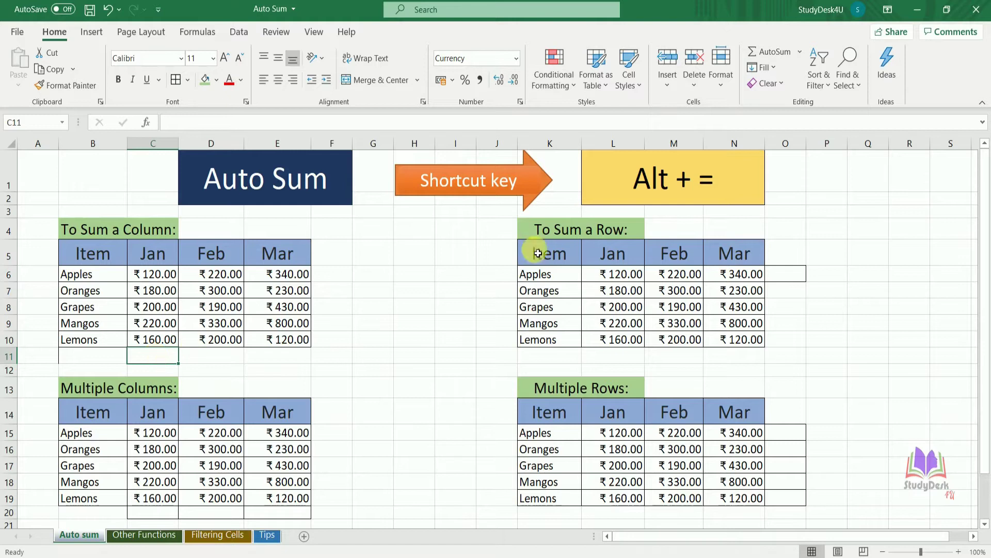
click(777, 54)
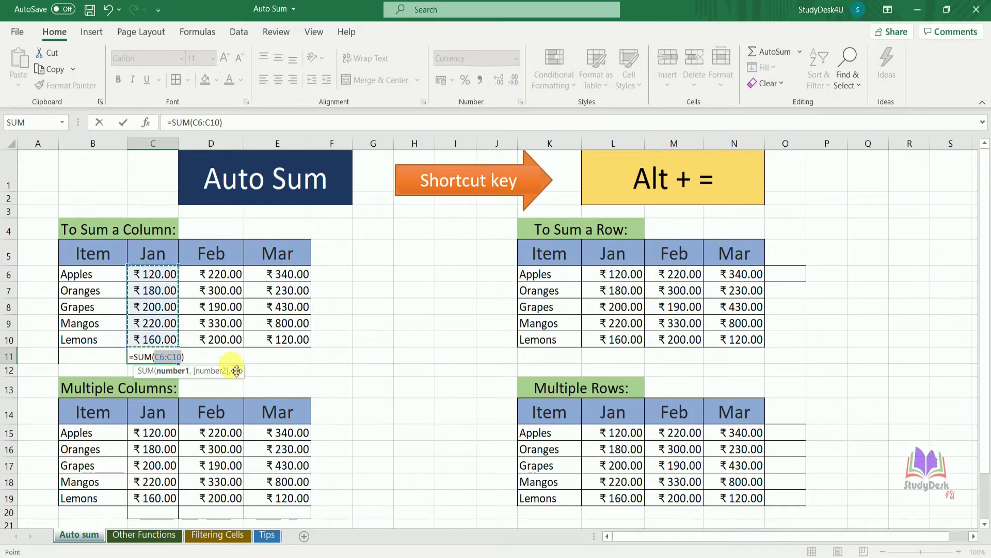
key(Return)
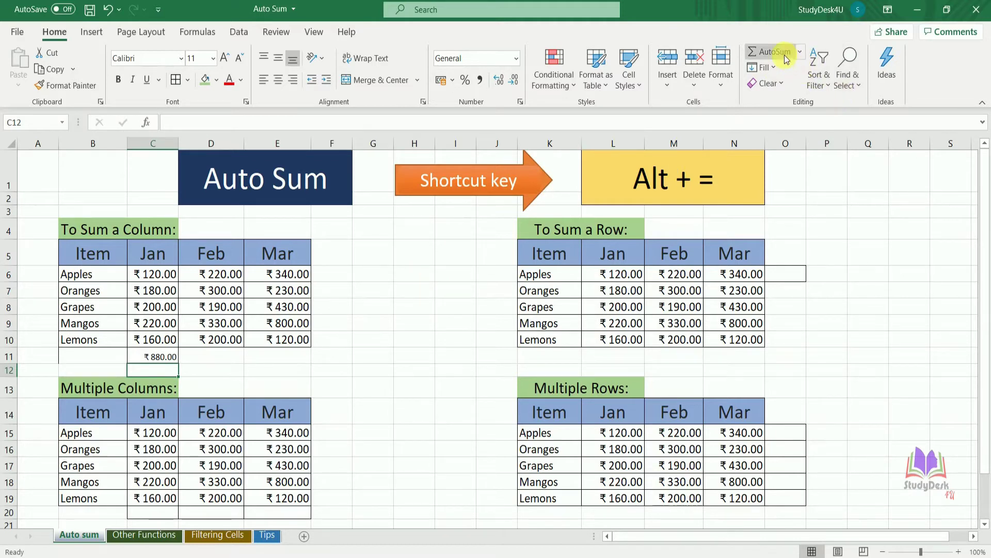
click(223, 358)
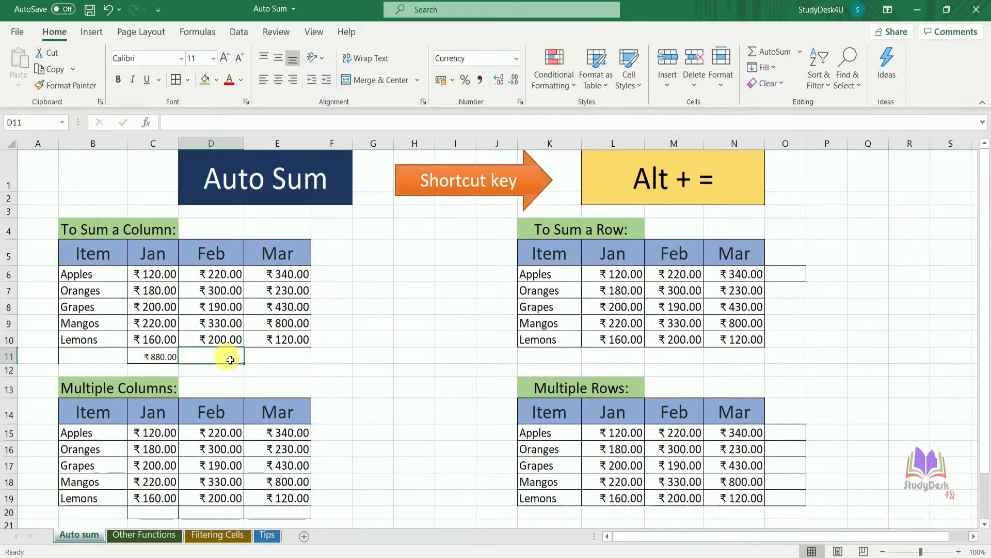
key(alt+equal)
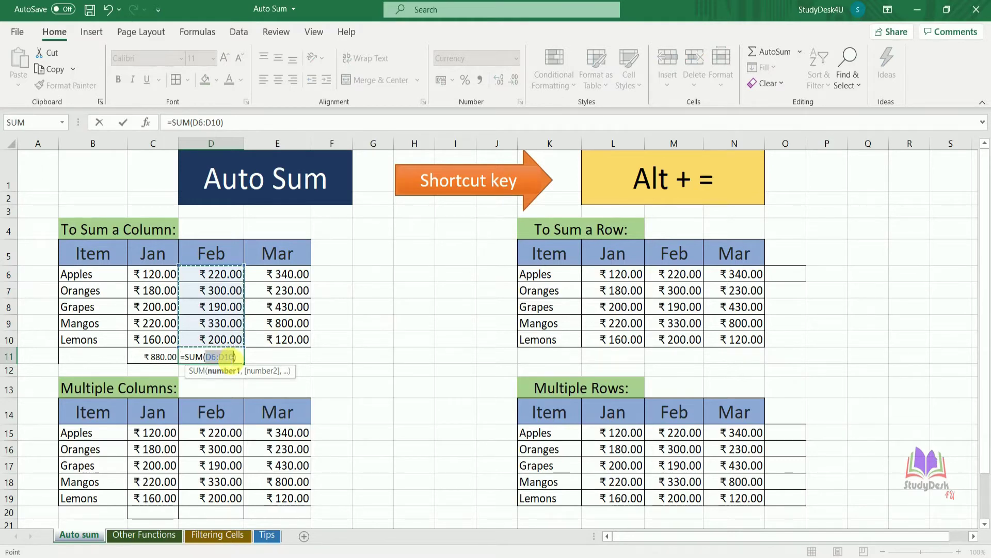
key(Return)
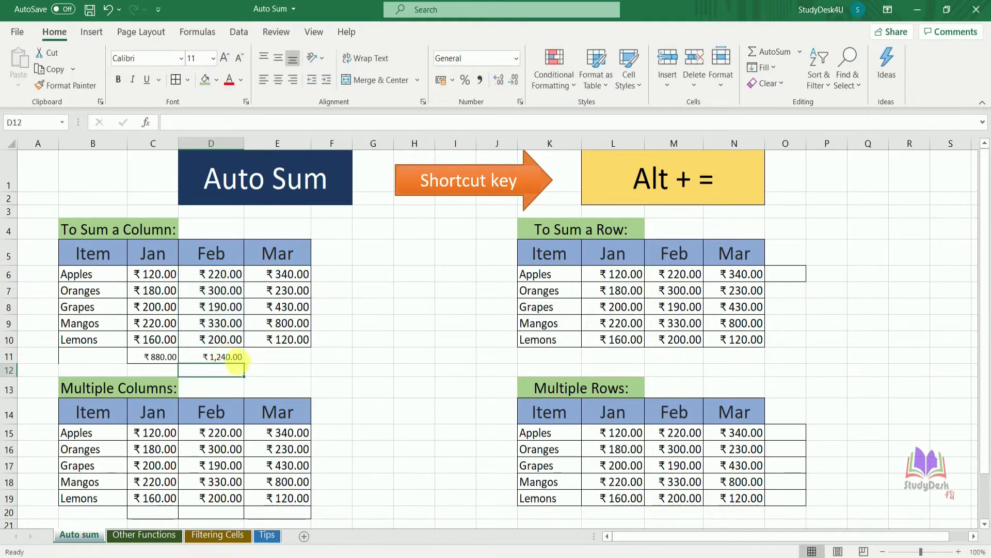
click(416, 328)
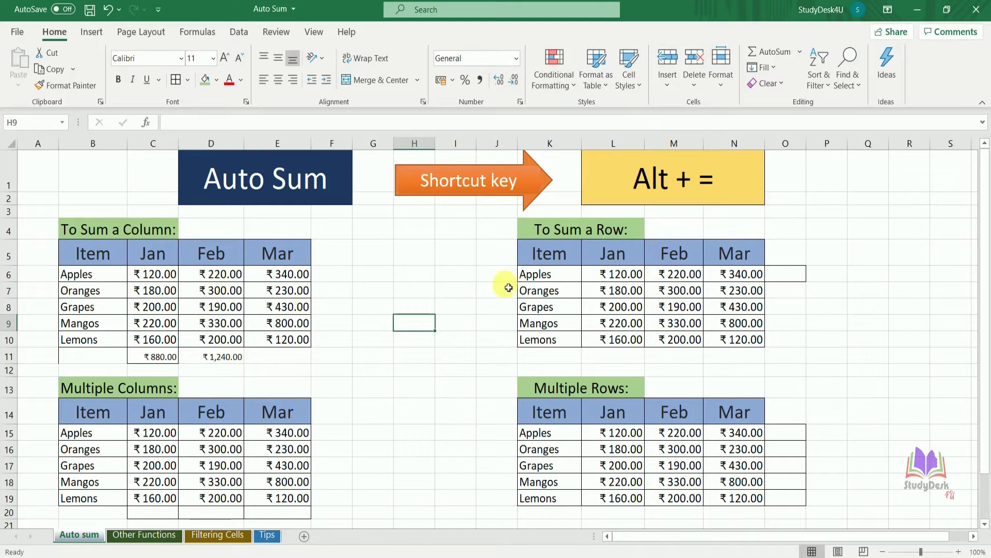
- Total the Apples row of the To Sum a Row table in O6 with AutoSum
click(791, 282)
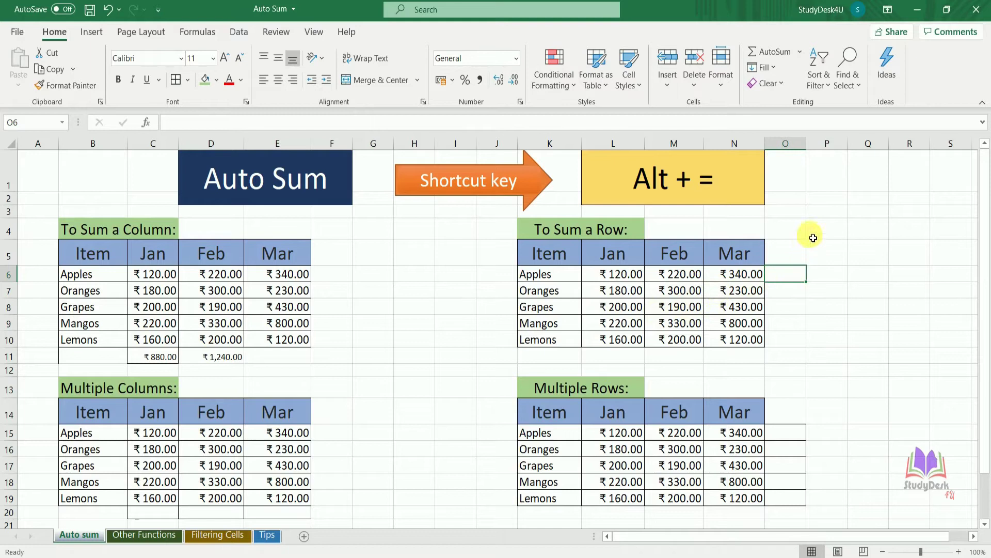
click(782, 58)
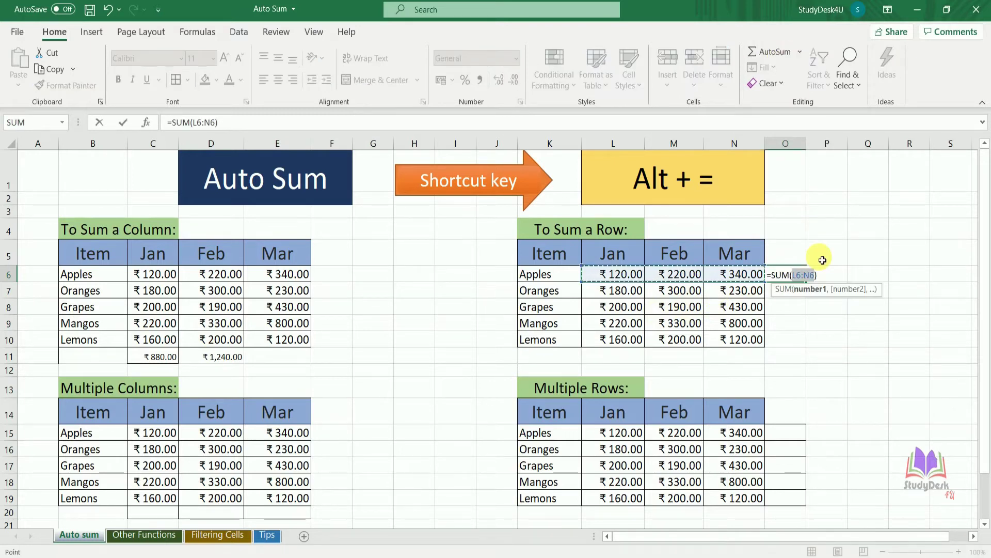
key(Return)
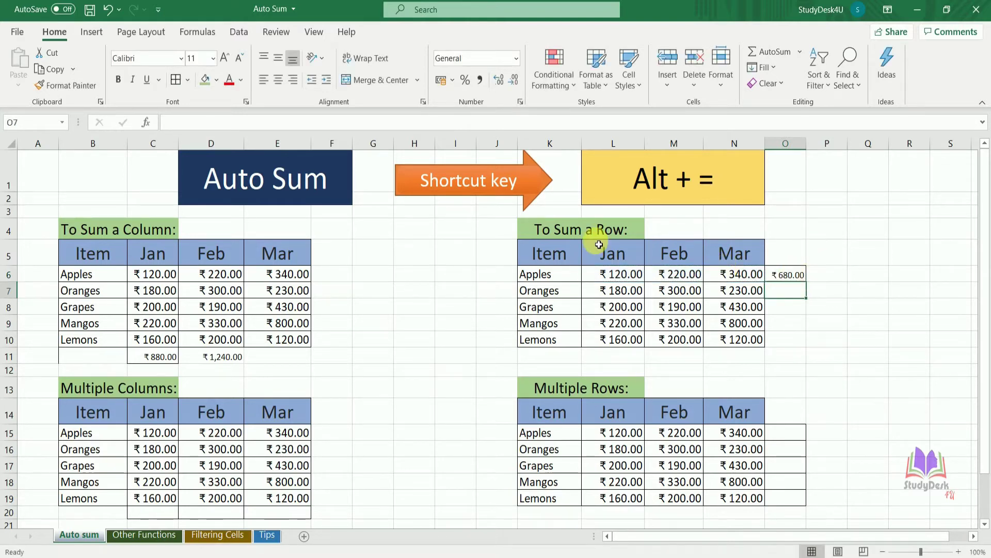
- Fill the O6 sum formula down through O10 and widen column O so every total fits
click(791, 275)
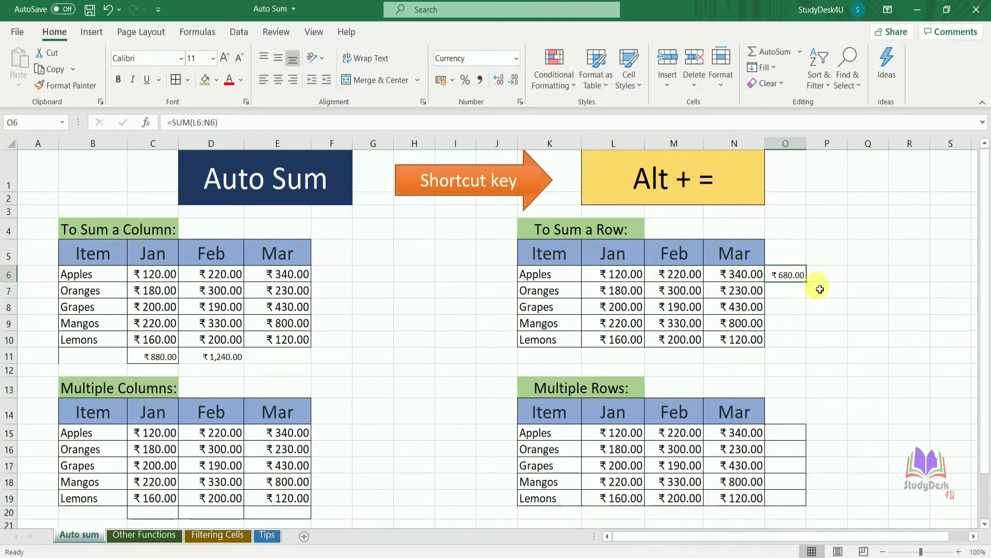
drag(810, 286, 808, 352)
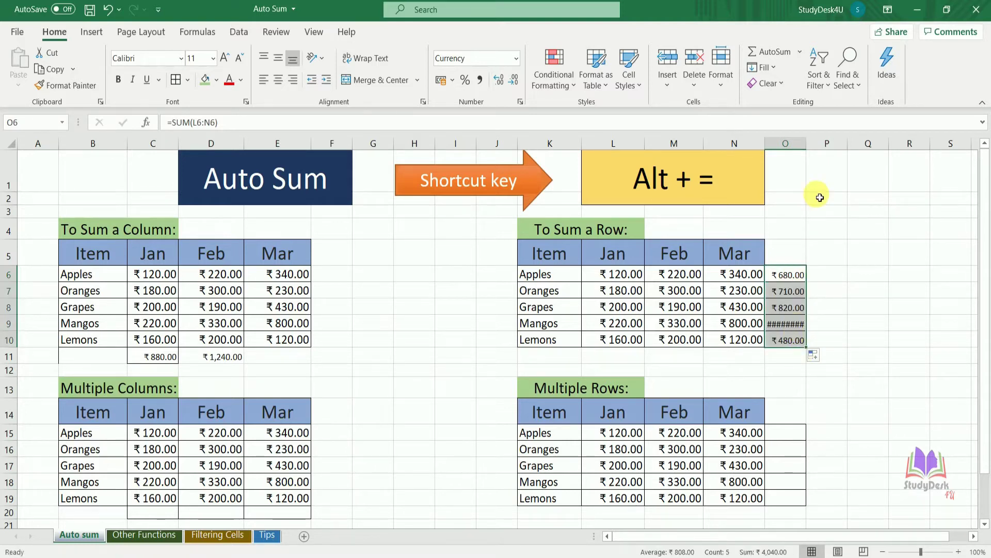
drag(810, 147, 814, 146)
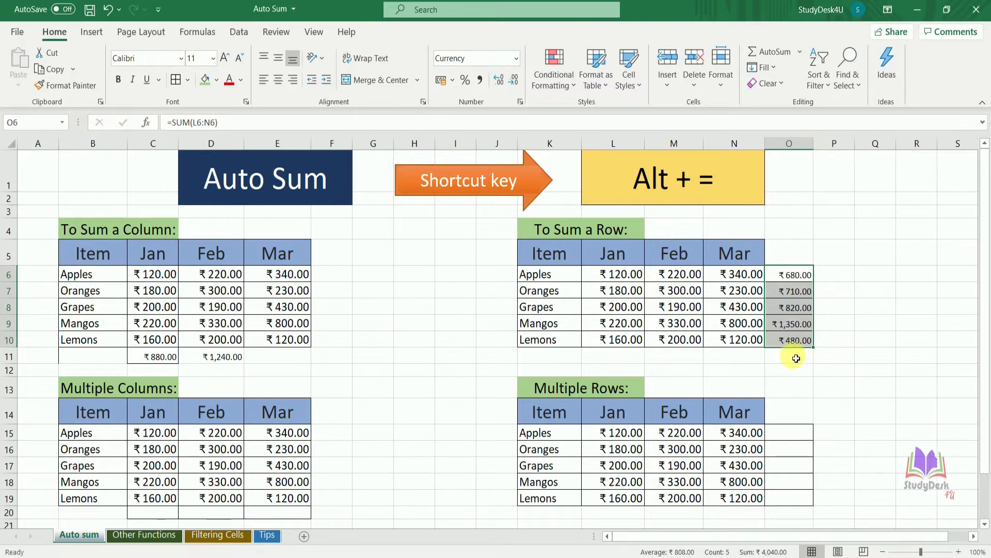
click(803, 328)
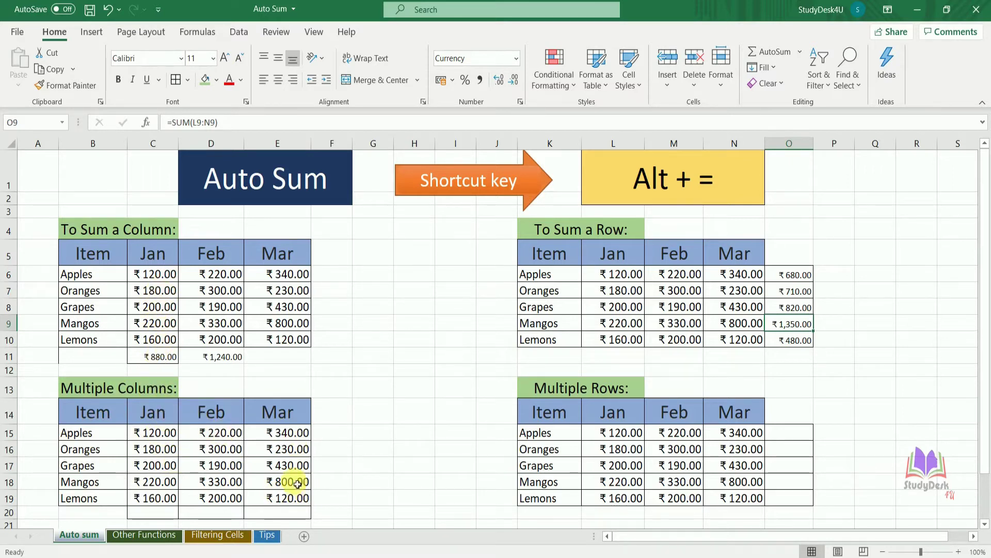
- Use AutoSum to total the Multiple Columns table in C20:E20 and the Multiple Rows table in O15:O19 in one go each
click(160, 514)
drag(160, 515, 280, 518)
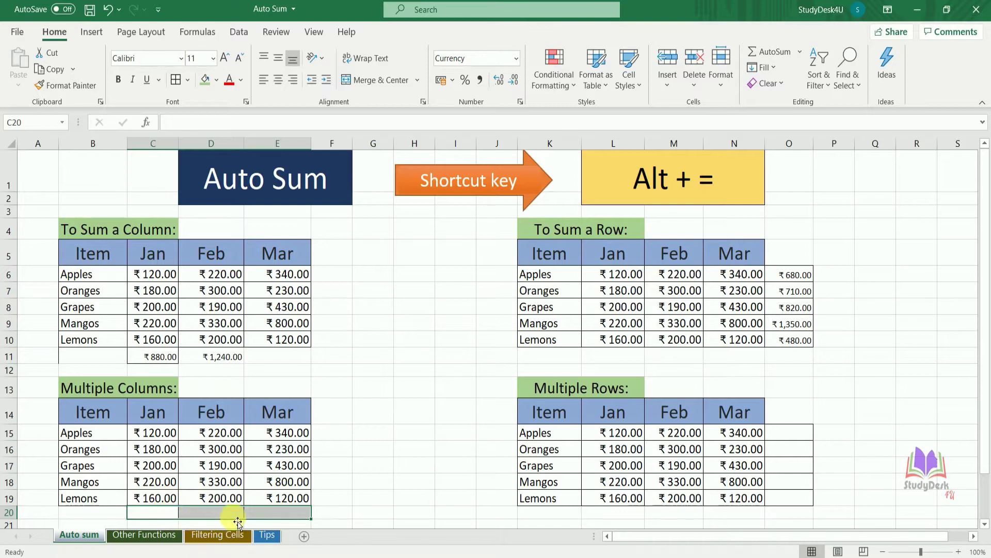
click(779, 53)
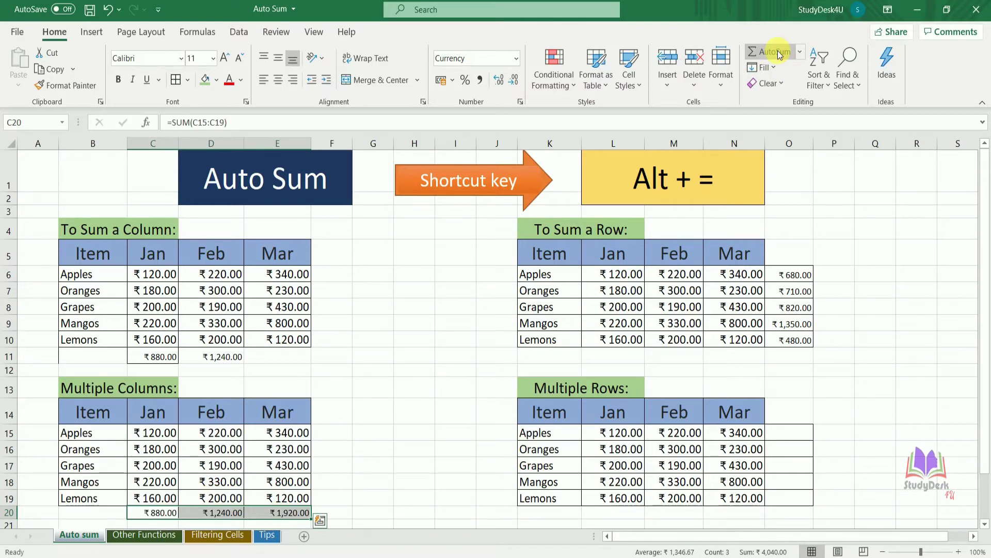
drag(794, 438, 795, 504)
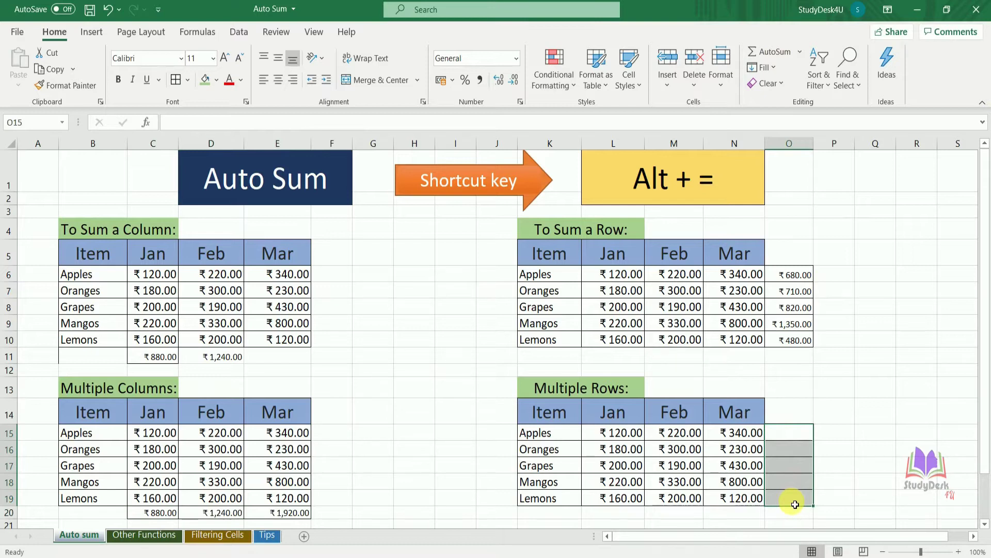
click(775, 54)
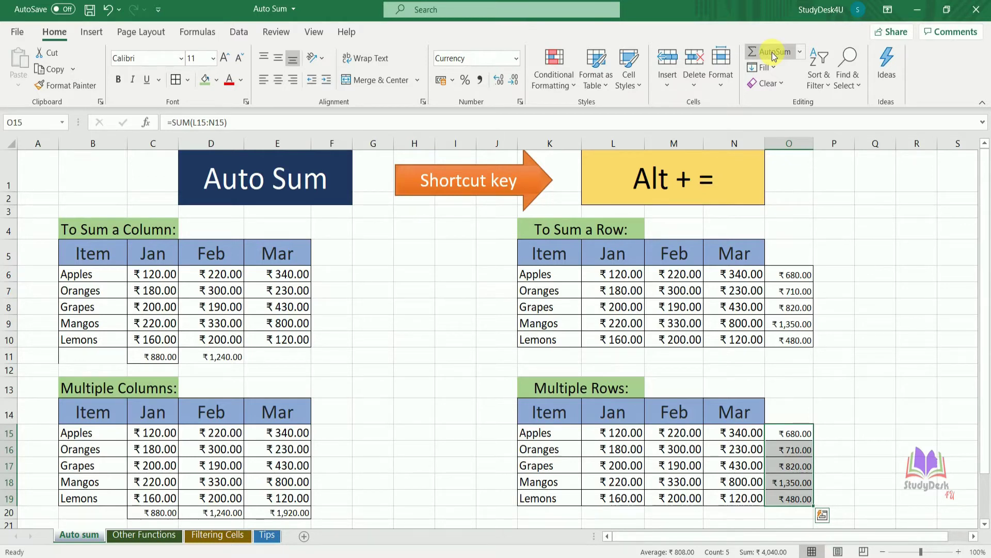
- Switch to the Other Functions sheet and examine which functions AutoSum offers
click(152, 537)
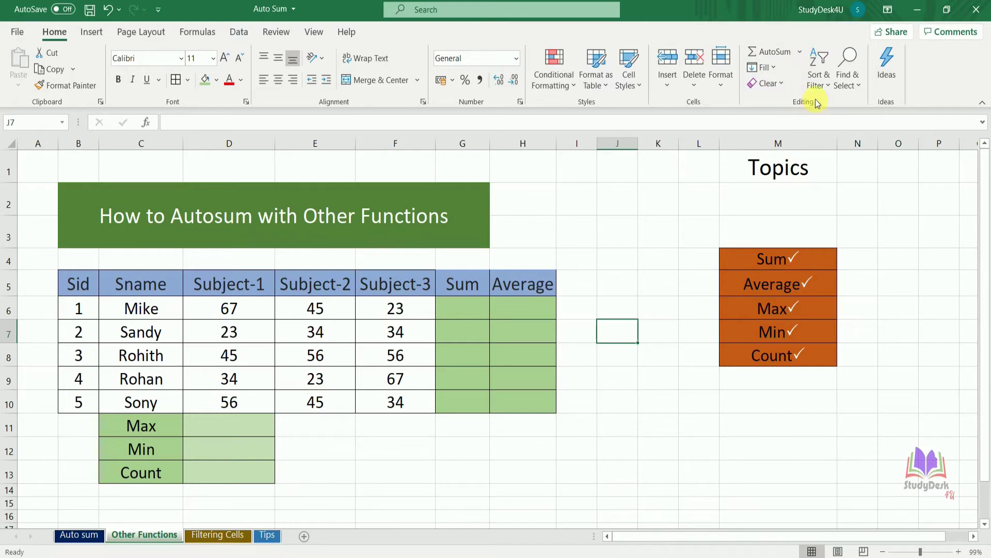
click(801, 57)
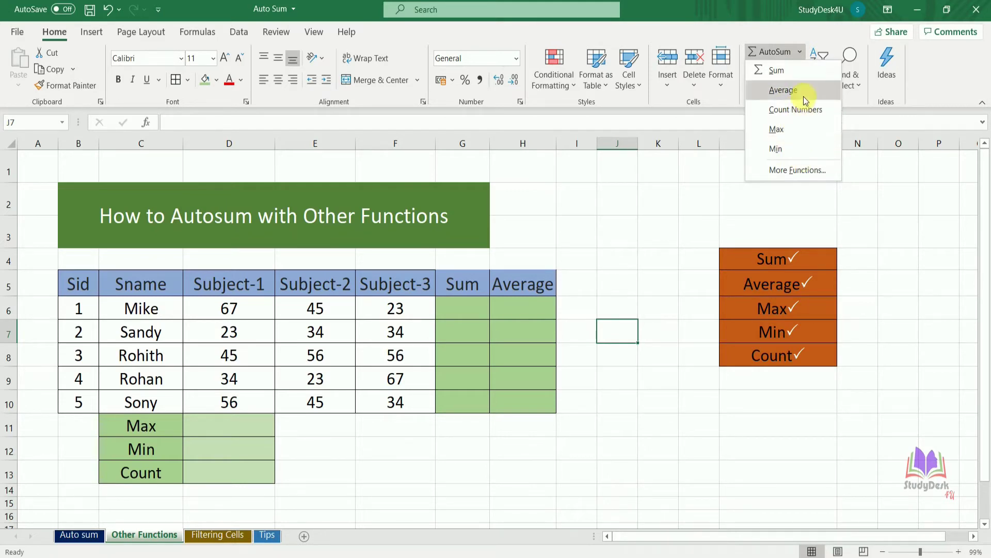
click(730, 208)
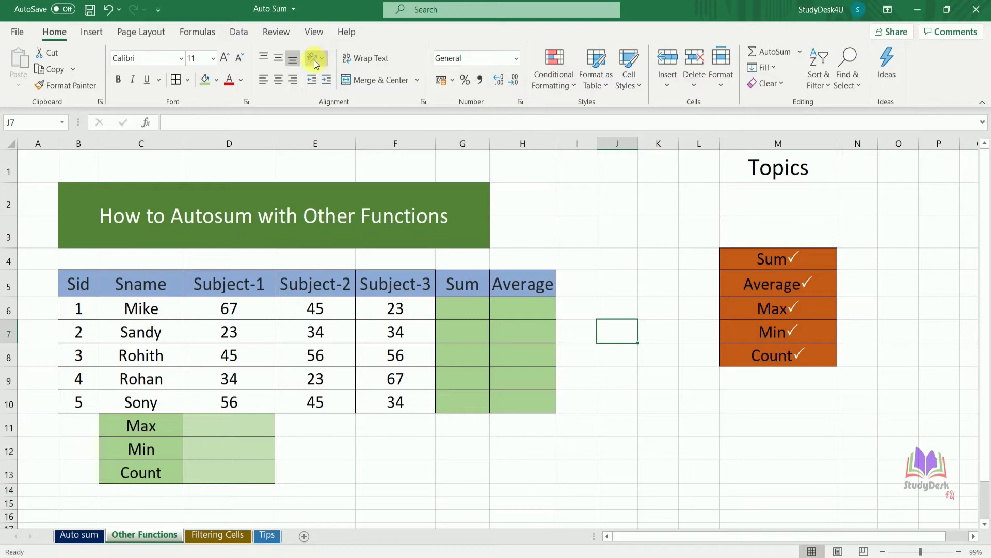
click(210, 33)
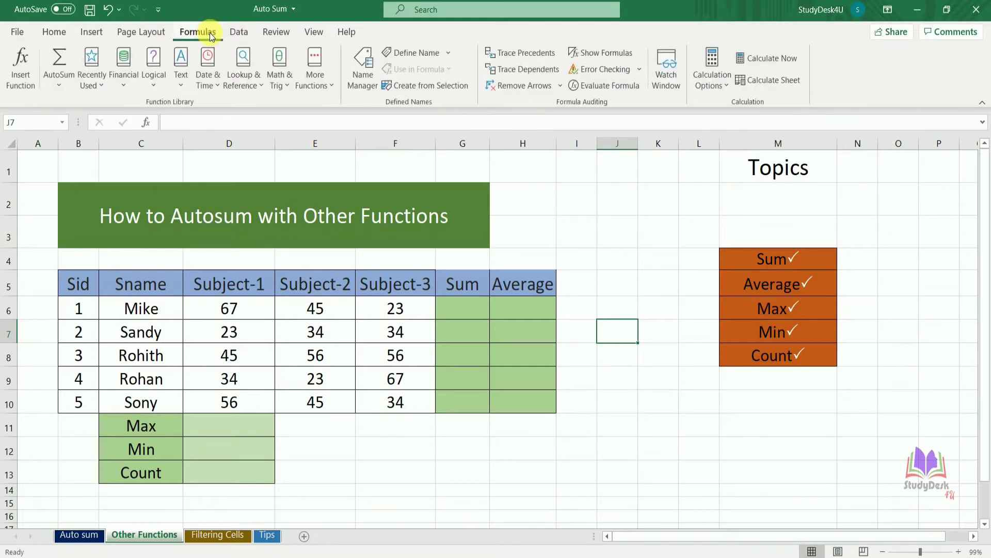
click(60, 86)
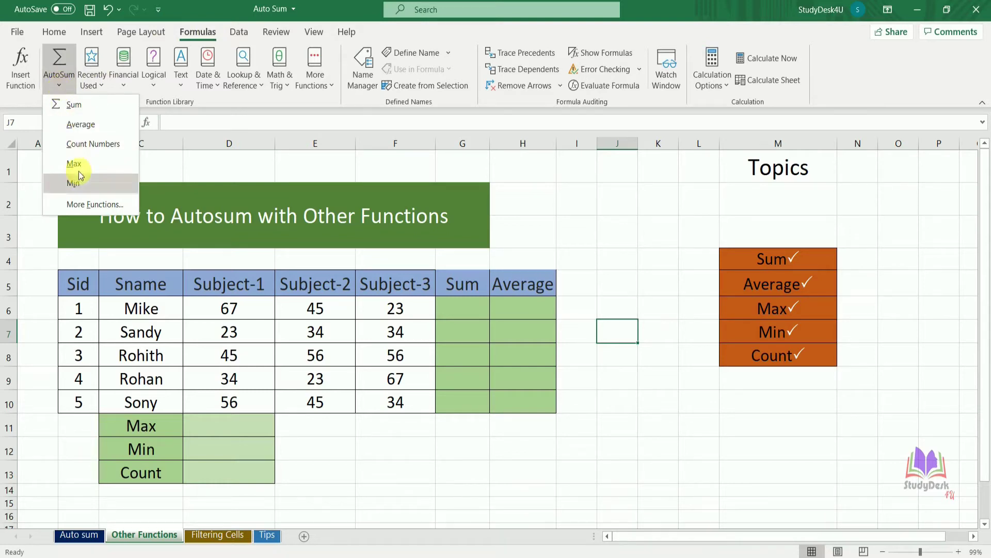
click(148, 171)
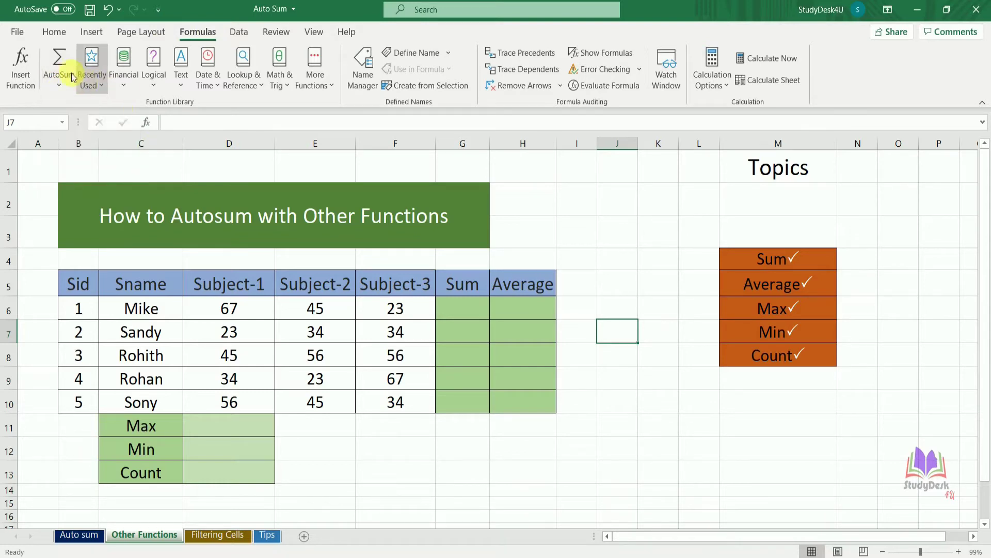
click(61, 31)
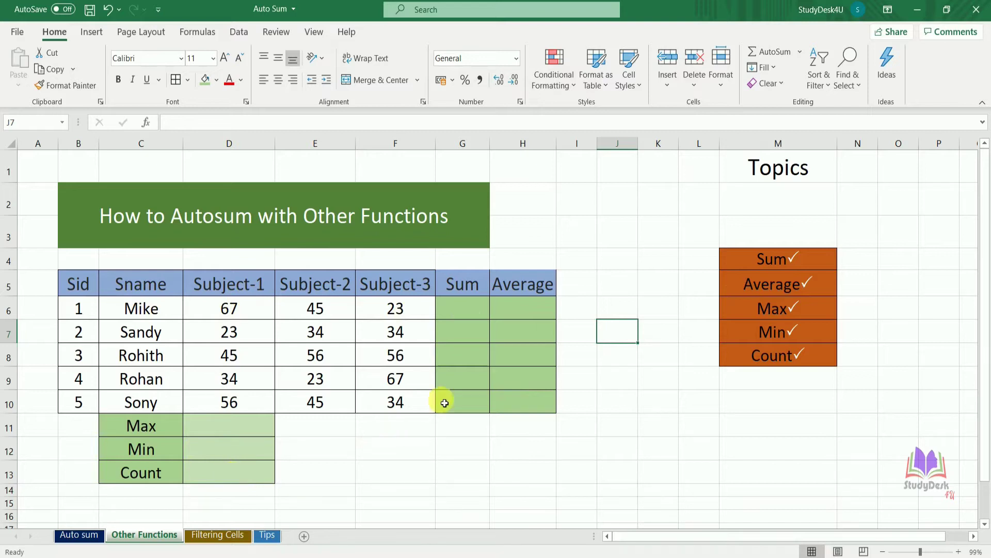
- Sum the first student's three subject marks in G6 with AutoSum and fill the formula down through G10
click(463, 308)
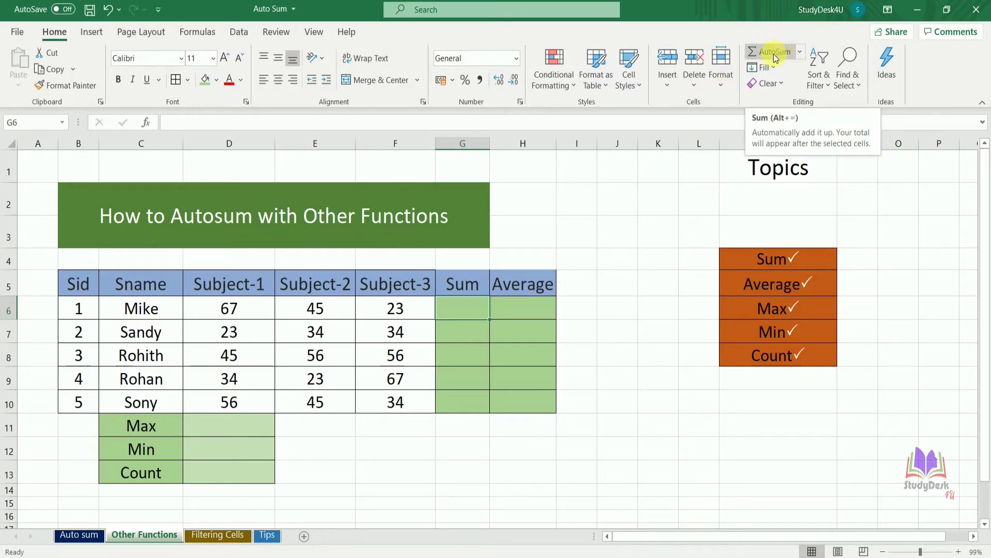
click(801, 53)
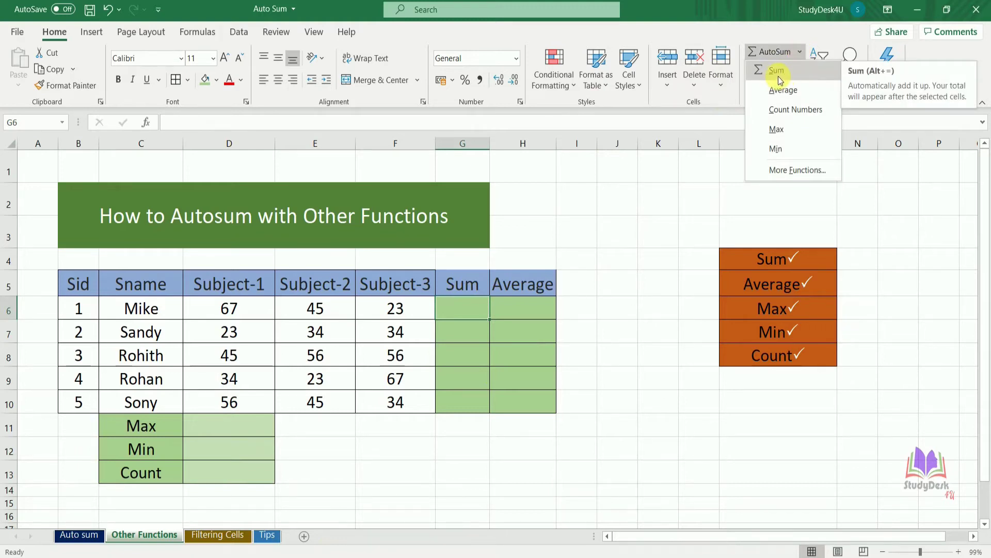
click(779, 76)
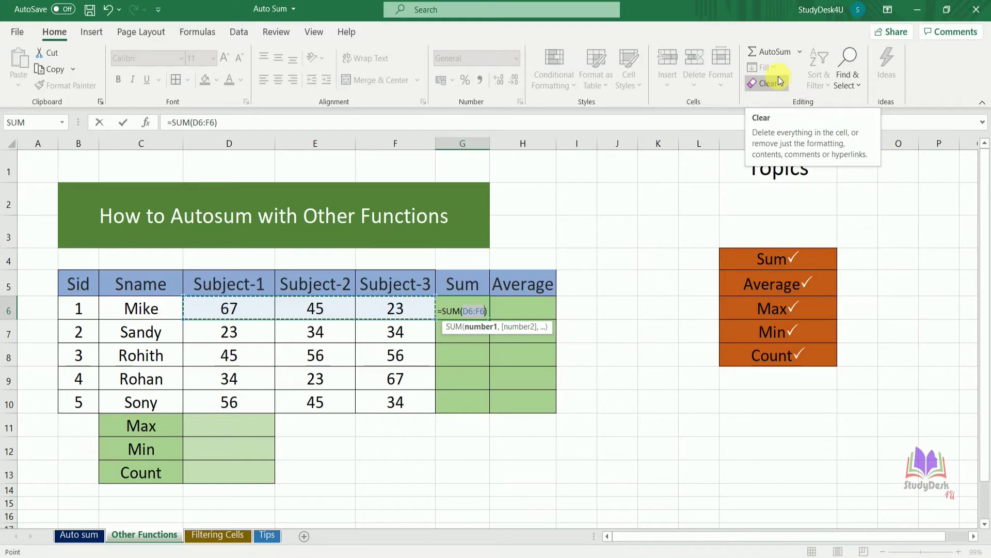
key(Return)
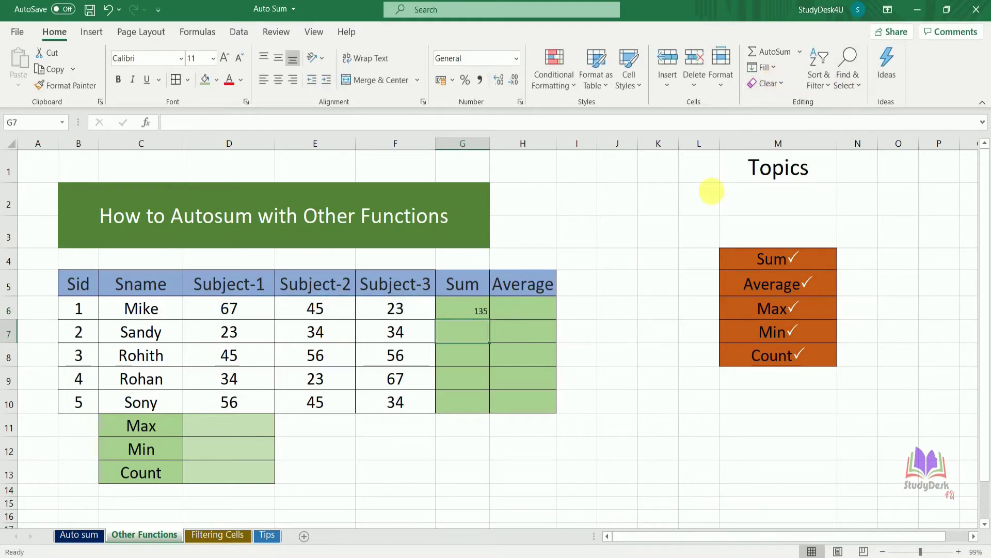
click(473, 308)
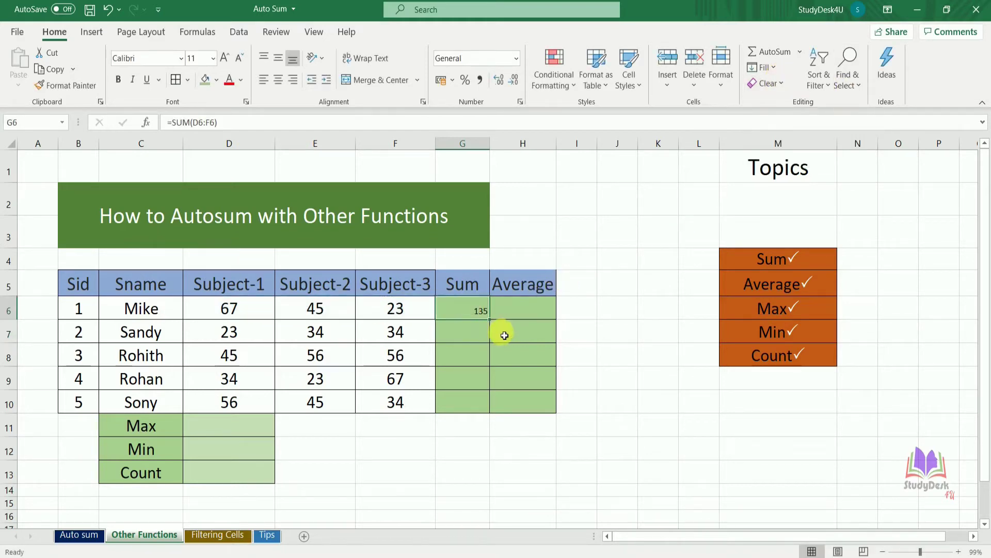
drag(493, 323, 500, 415)
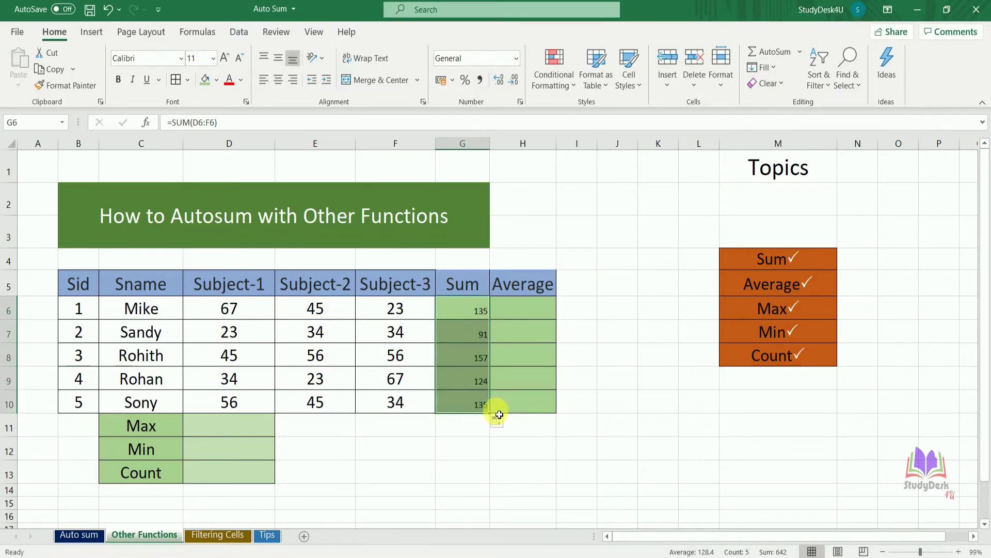
- Average the first student's marks in H6 with AutoSum, correcting the range to D6:F6, and fill the formula down through H10
click(522, 309)
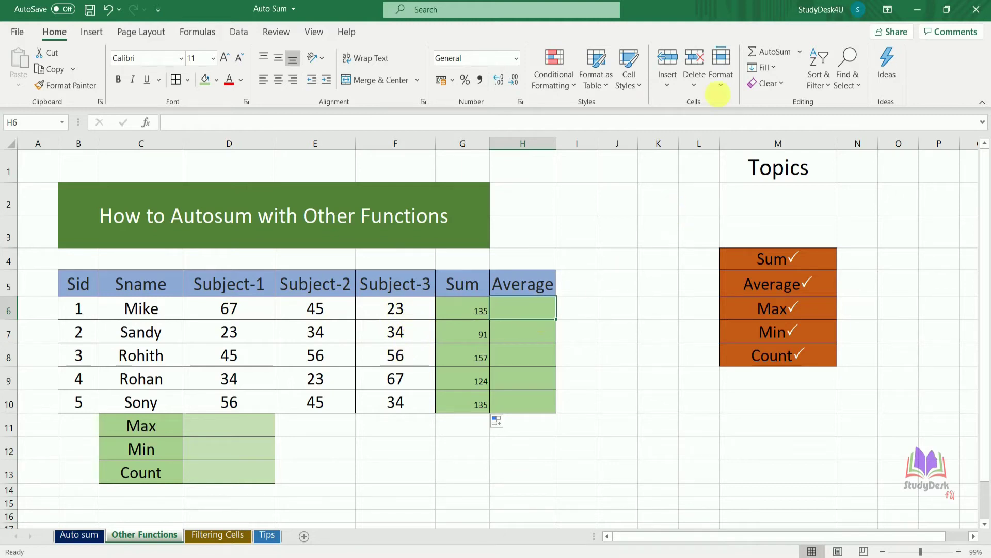
click(802, 53)
click(802, 52)
click(801, 52)
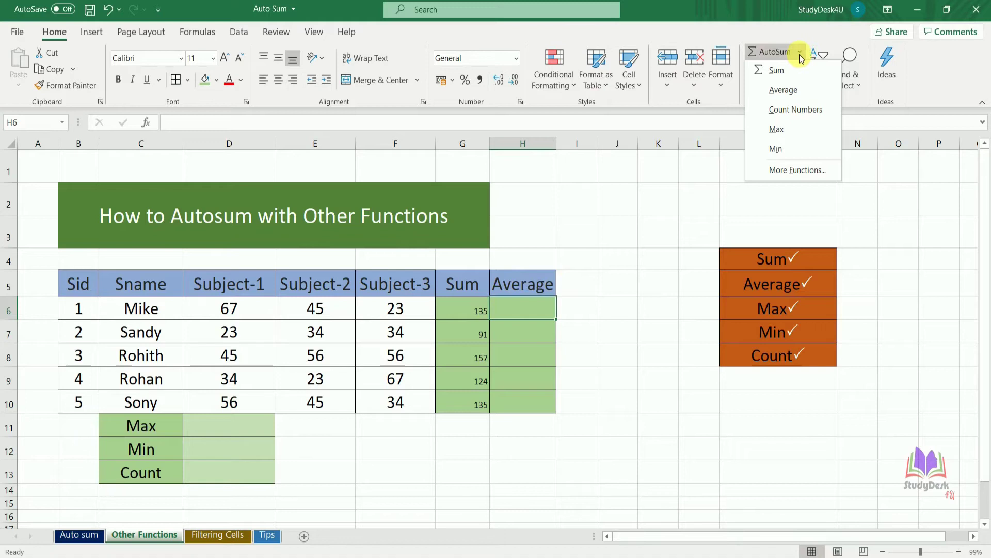
click(792, 91)
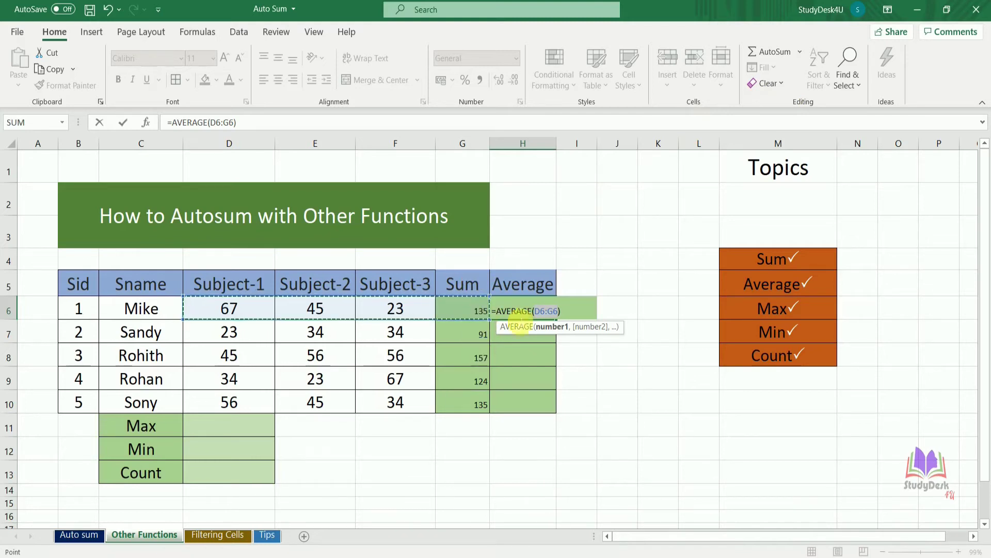
click(556, 313)
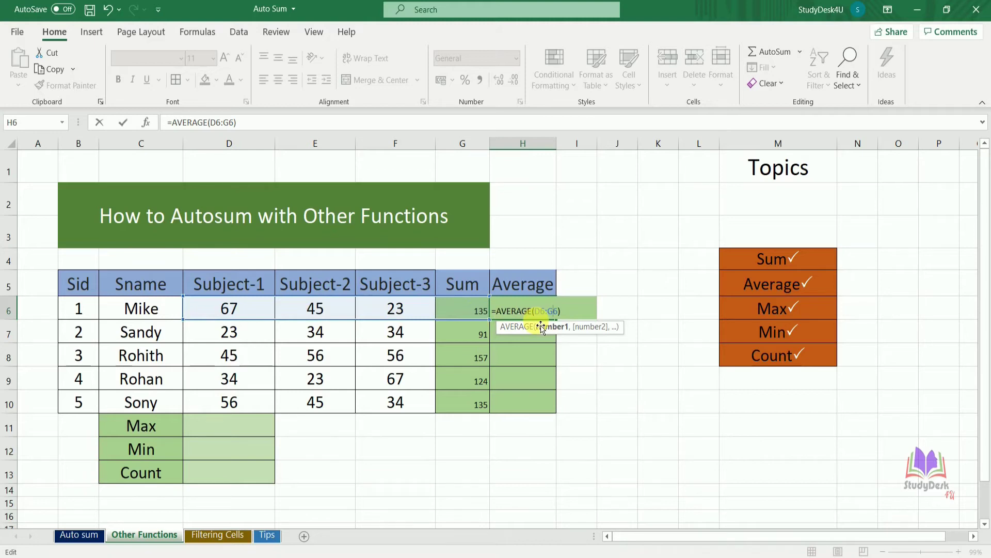
key(BackSpace)
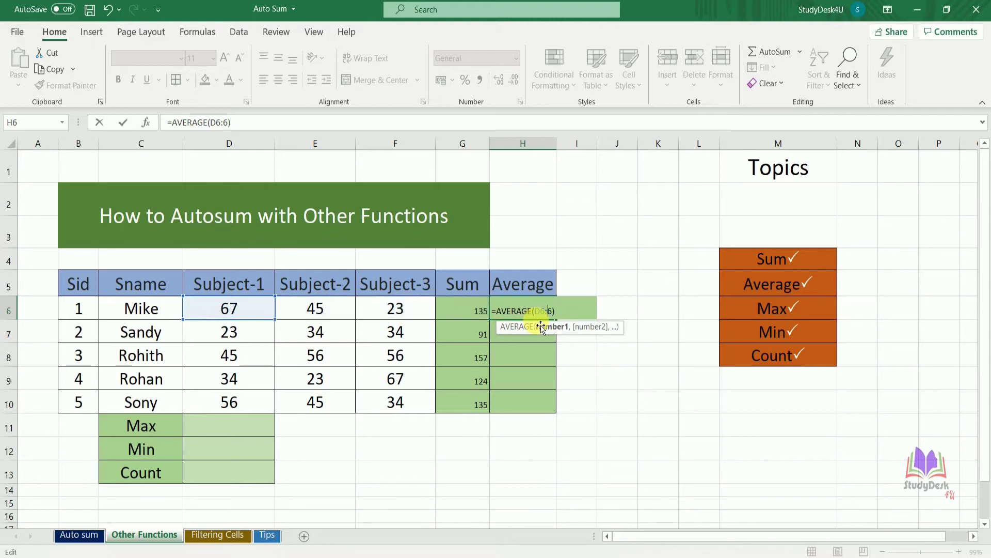
text(f)
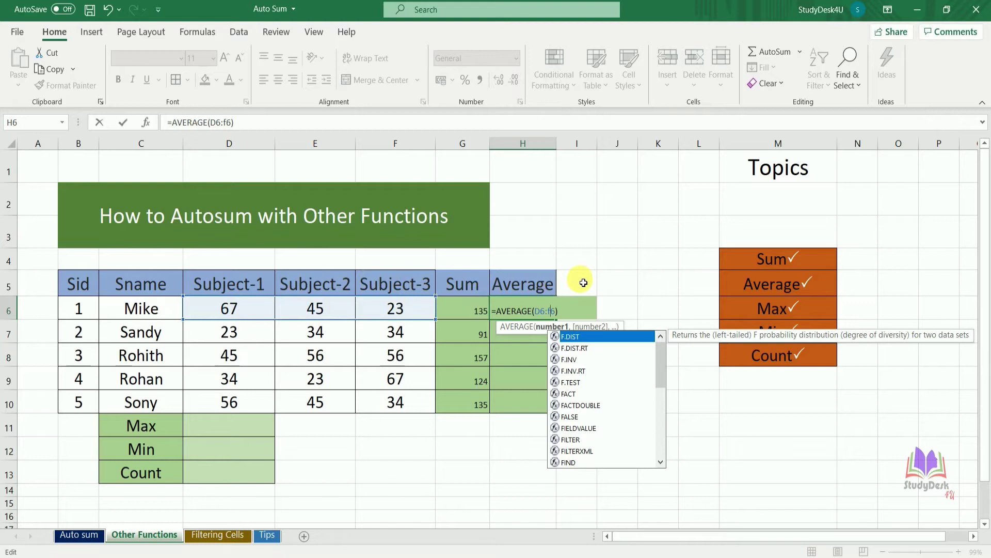
key(Return)
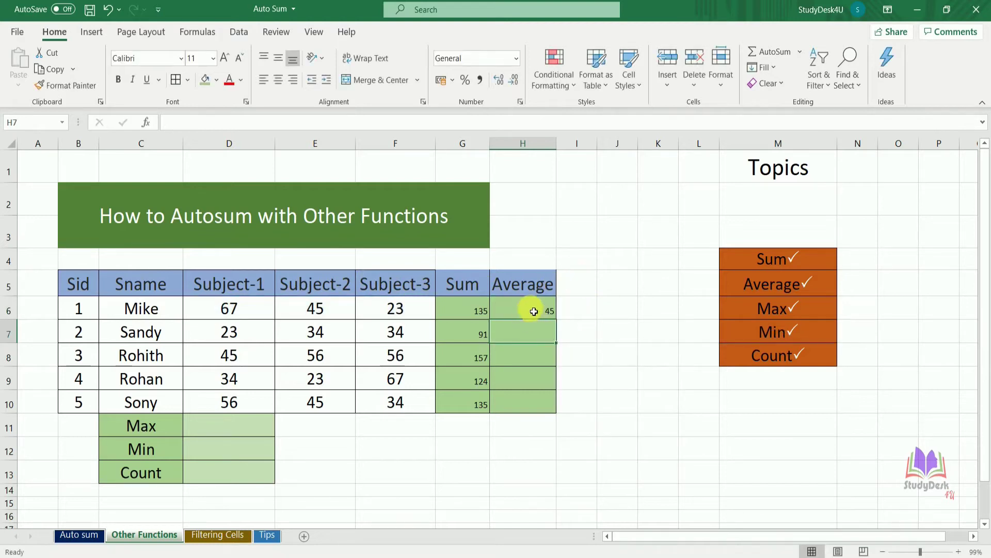
click(535, 311)
drag(556, 318, 556, 409)
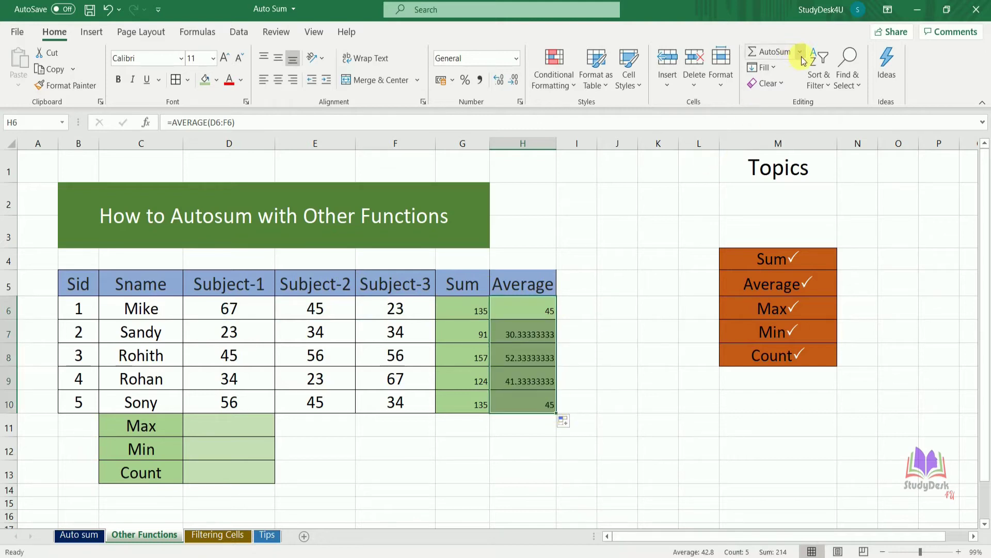
- Use AutoSum to enter the Max of D6:D10 in D11 and the Min of D6:D11 in D12
click(249, 433)
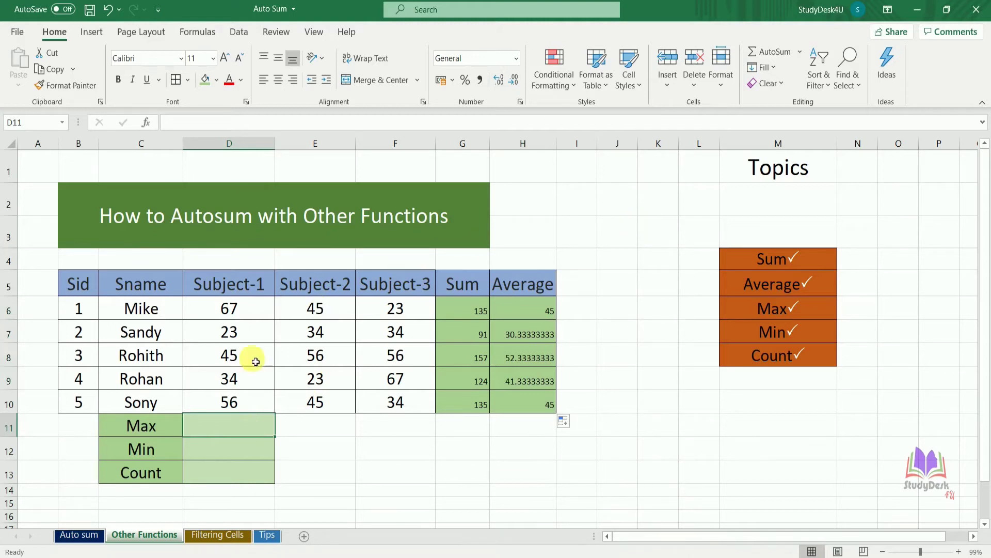
click(799, 53)
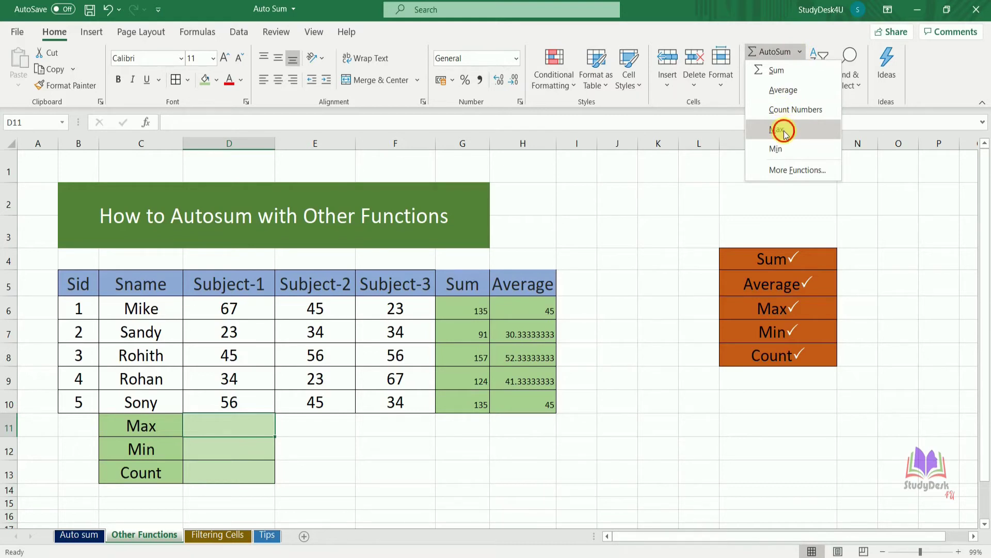
click(784, 132)
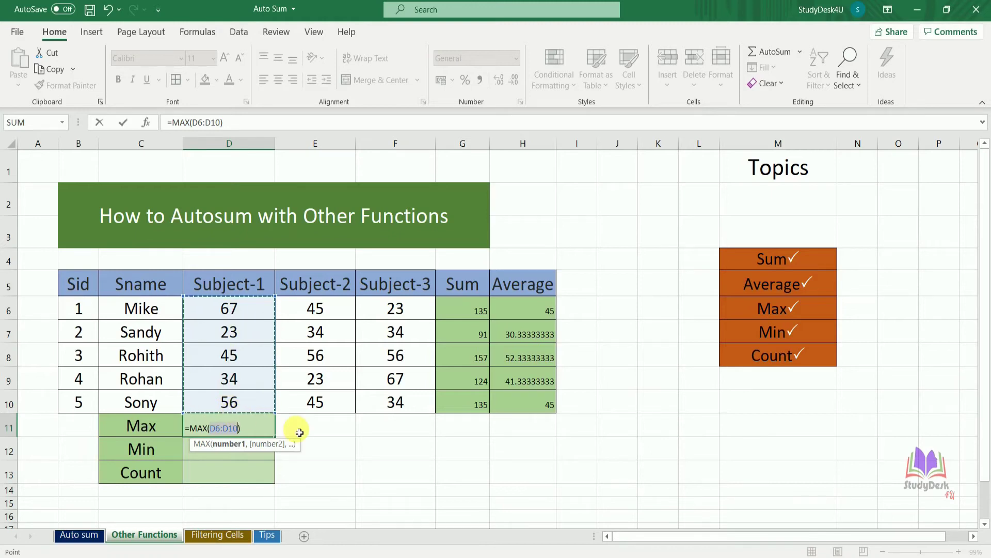
key(Return)
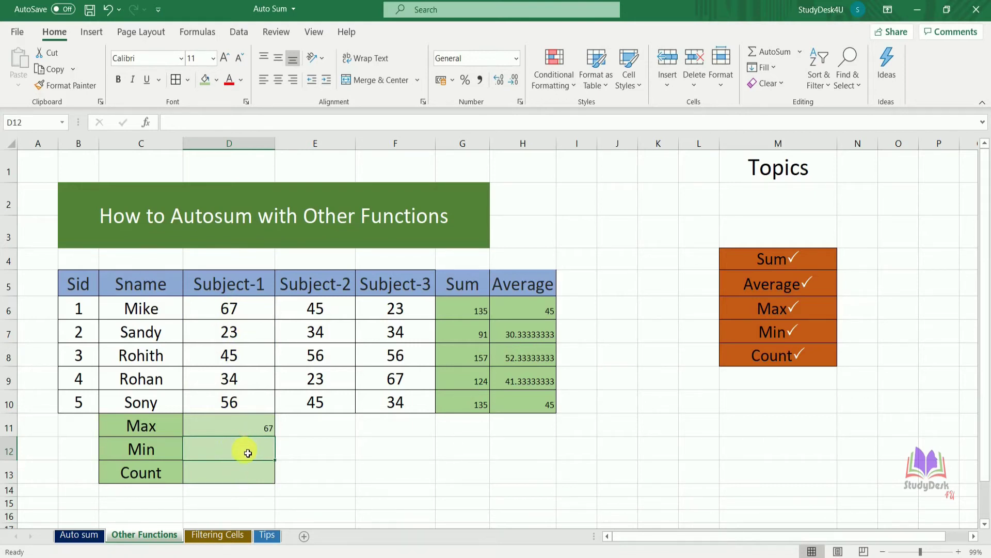
click(800, 52)
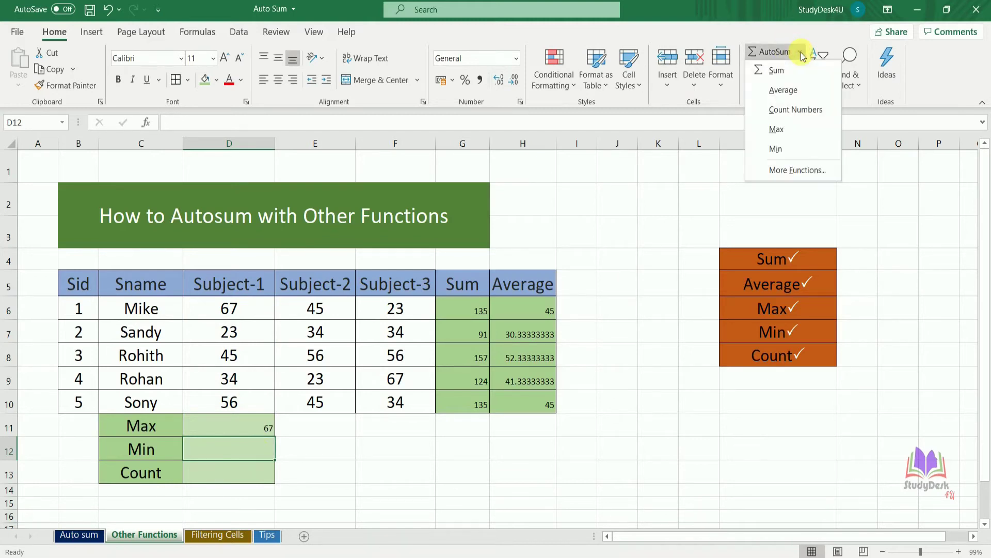
click(778, 149)
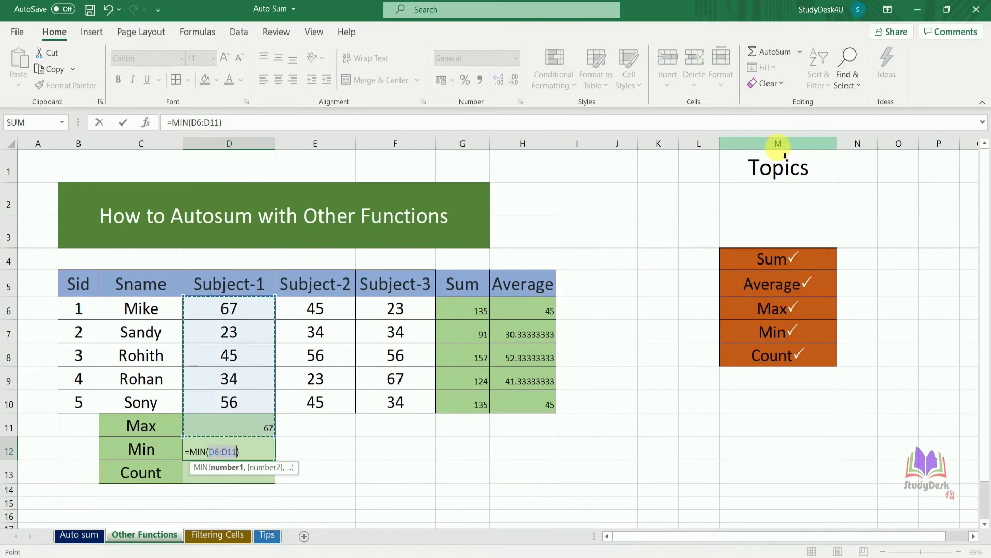
key(Return)
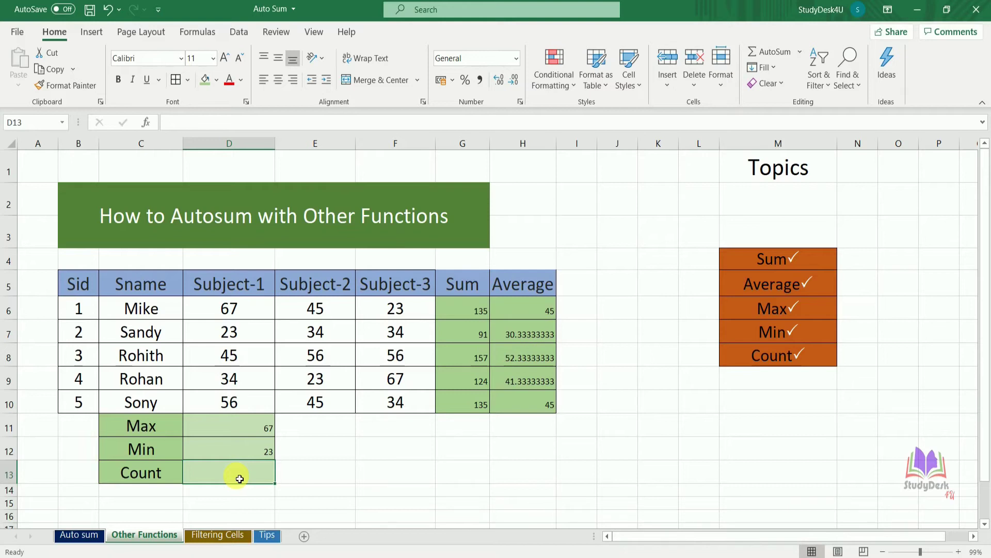
- Count the Subject-1 marks in D13 with AutoSum's Count Numbers, correcting the range to D6:D10
click(800, 53)
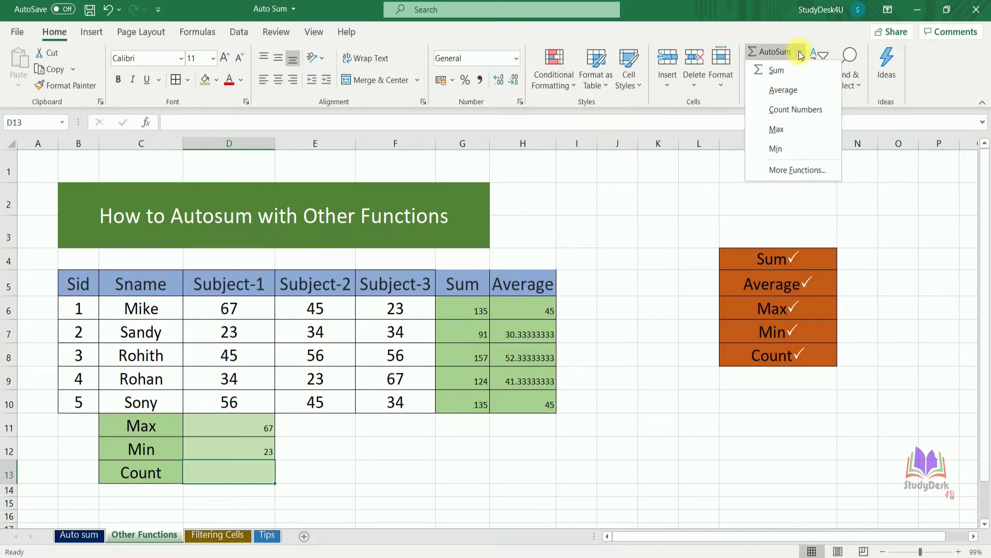
click(785, 110)
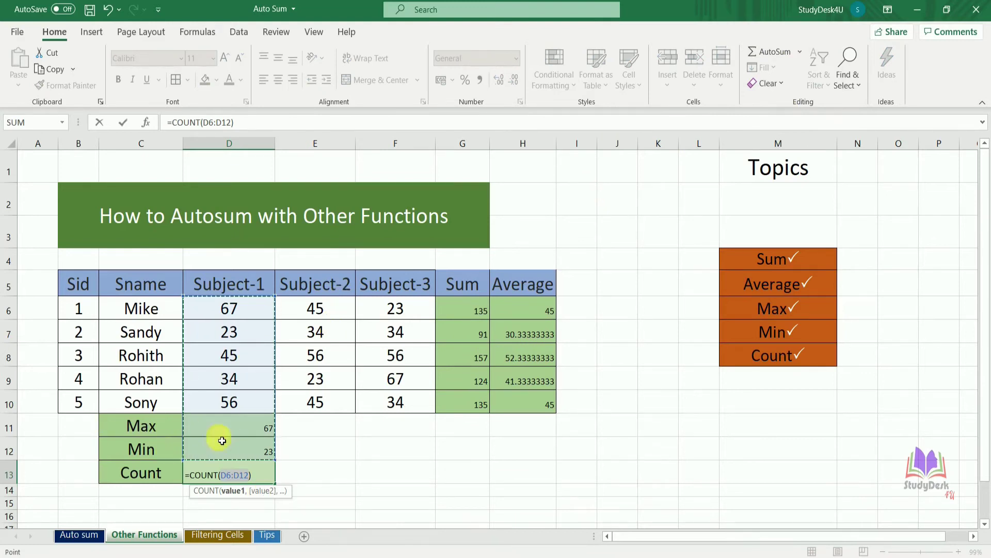
click(255, 475)
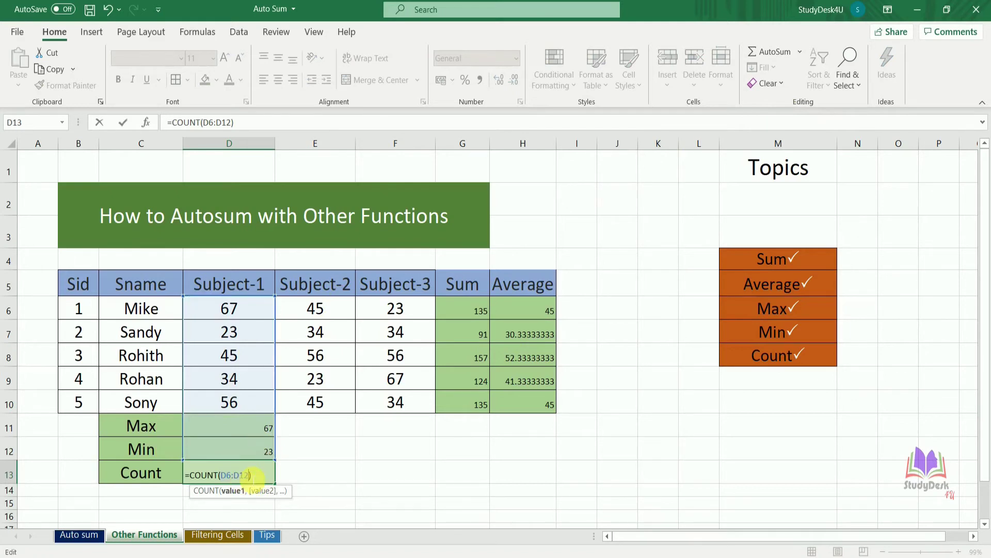
key(BackSpace)
key(BackSpace)
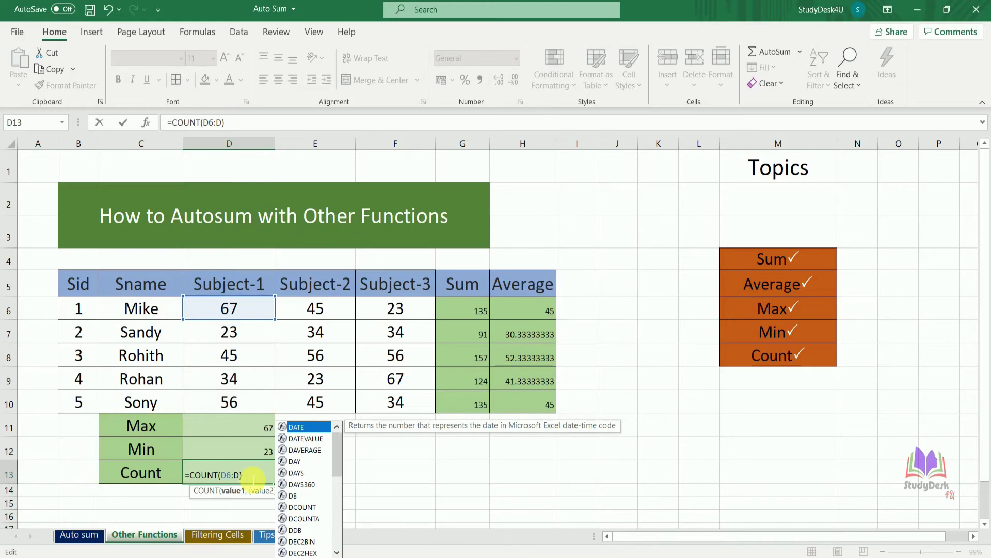
text(10)
key(Return)
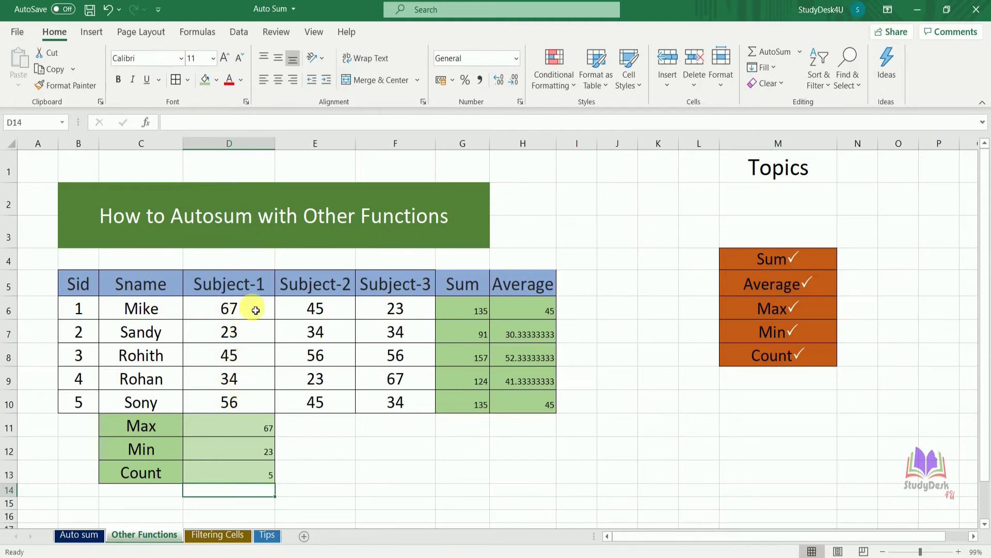
click(264, 472)
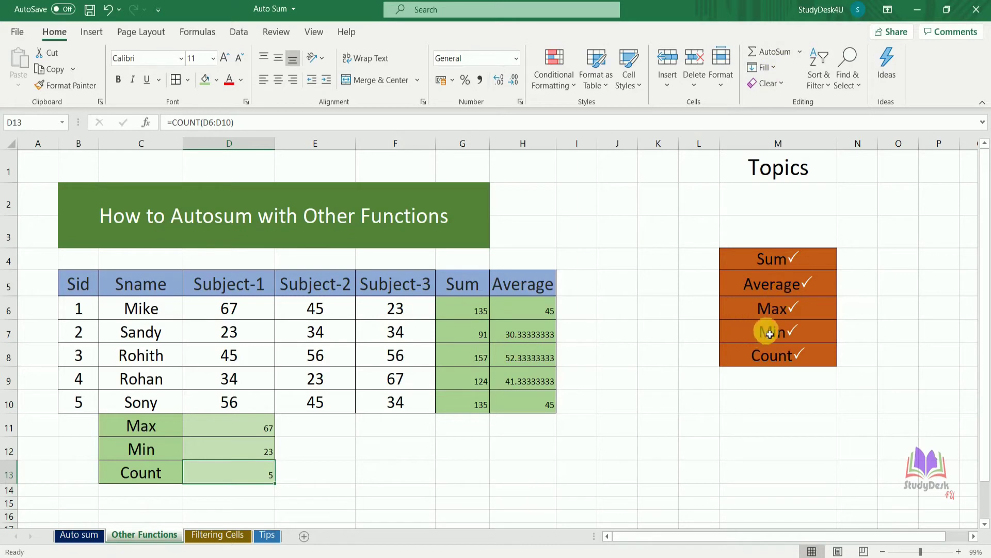
- On the Filtering Cells sheet, add filters to the item table and filter the Item column to Apples and Oranges only
click(222, 535)
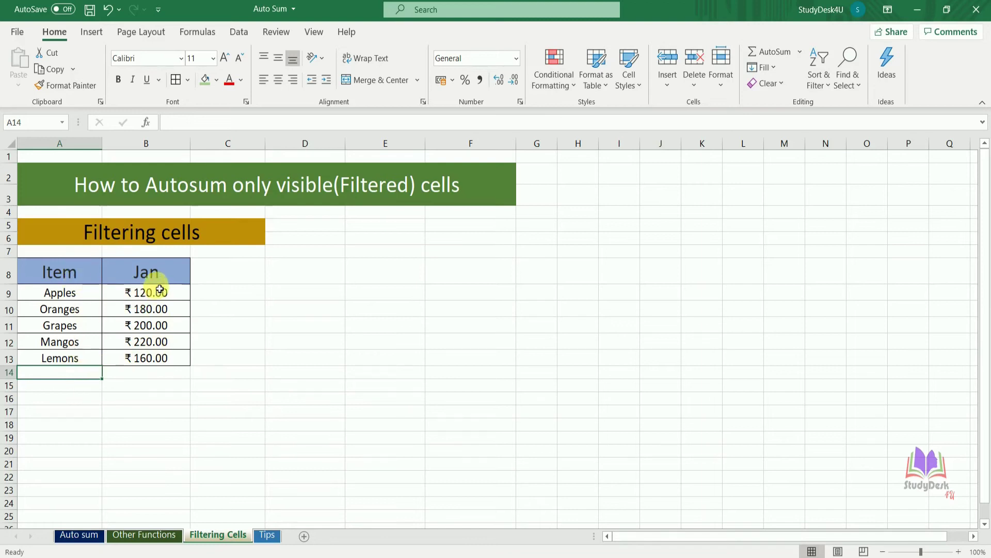
click(85, 312)
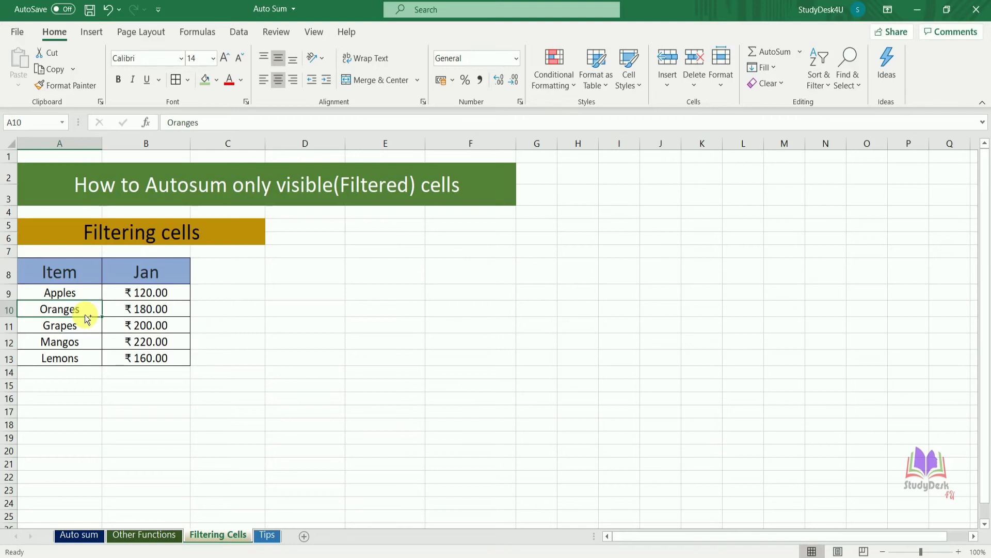
key(ctrl+shift+l)
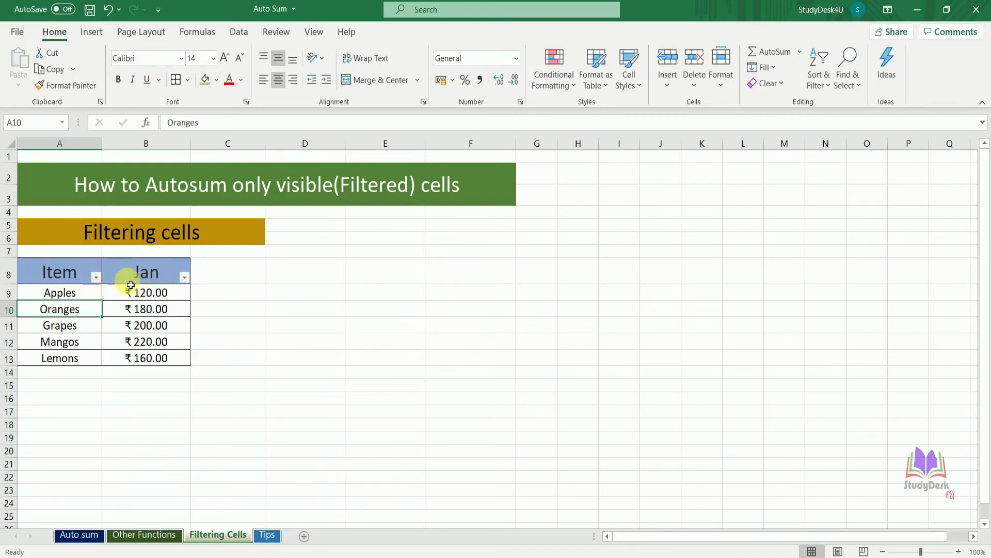
click(97, 277)
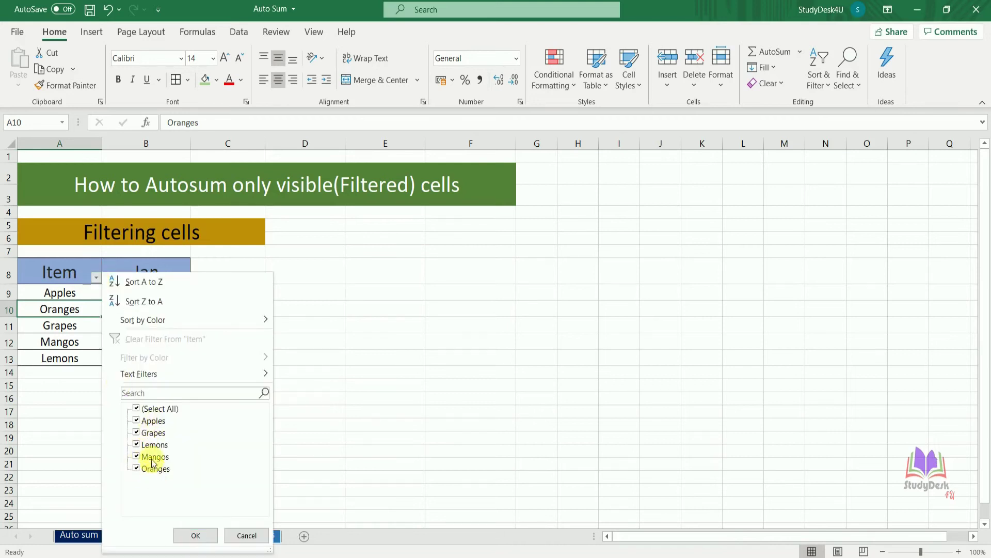
click(149, 434)
click(148, 445)
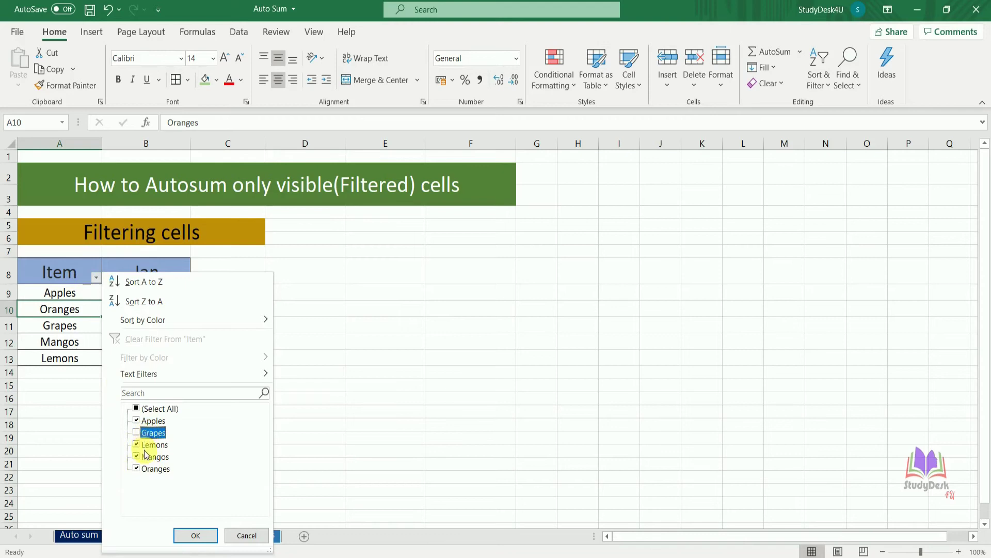
click(145, 459)
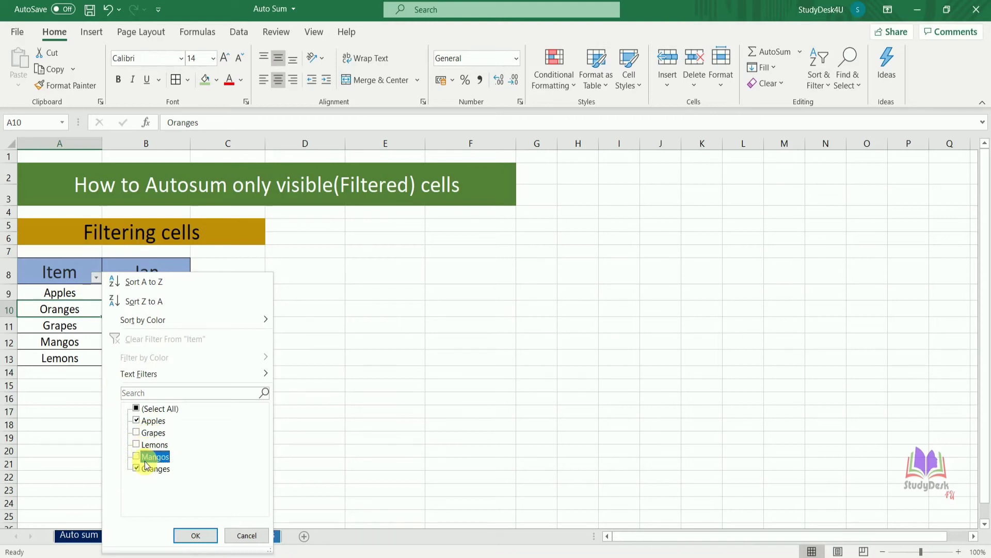
click(187, 535)
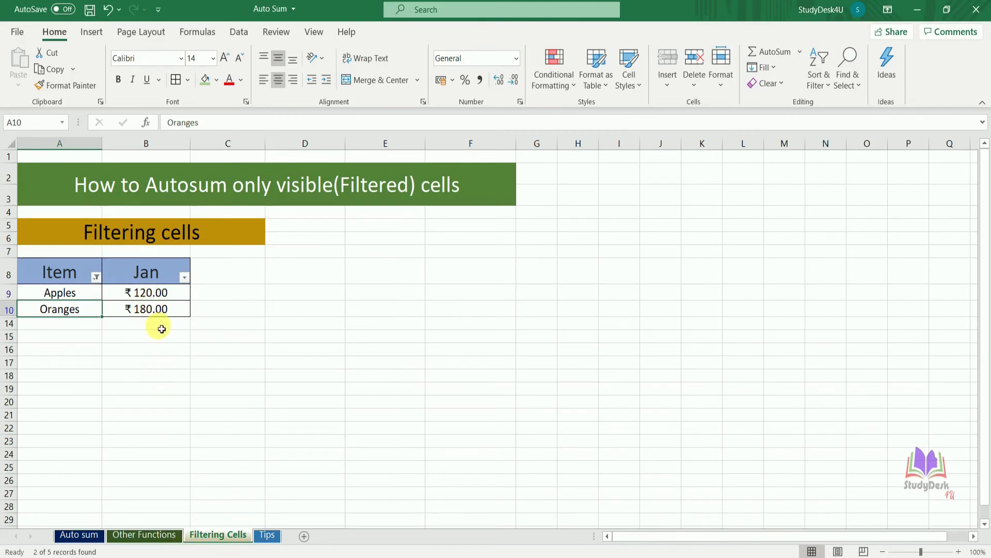
- Use AutoSum to total the visible Jan amounts in B14, directly below the filtered table
click(161, 326)
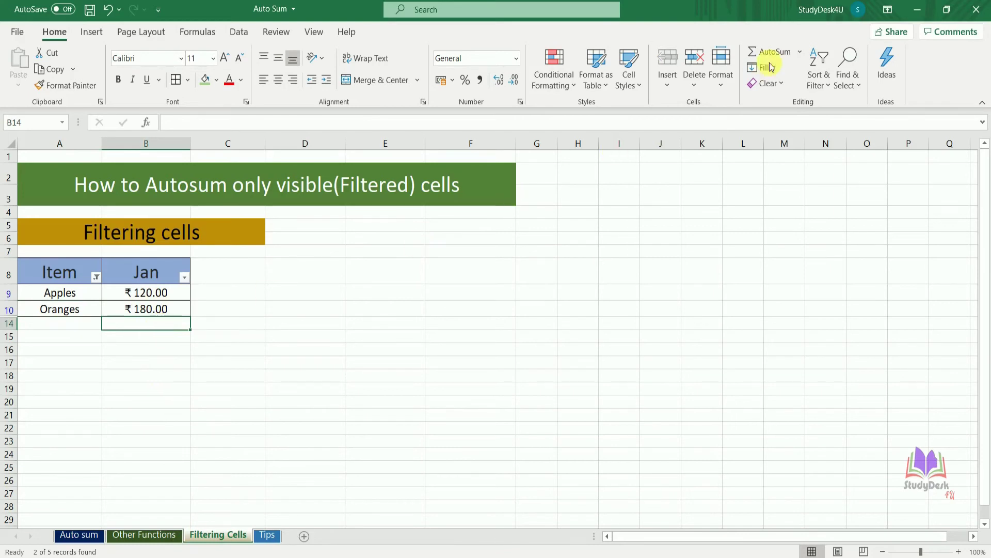
click(786, 54)
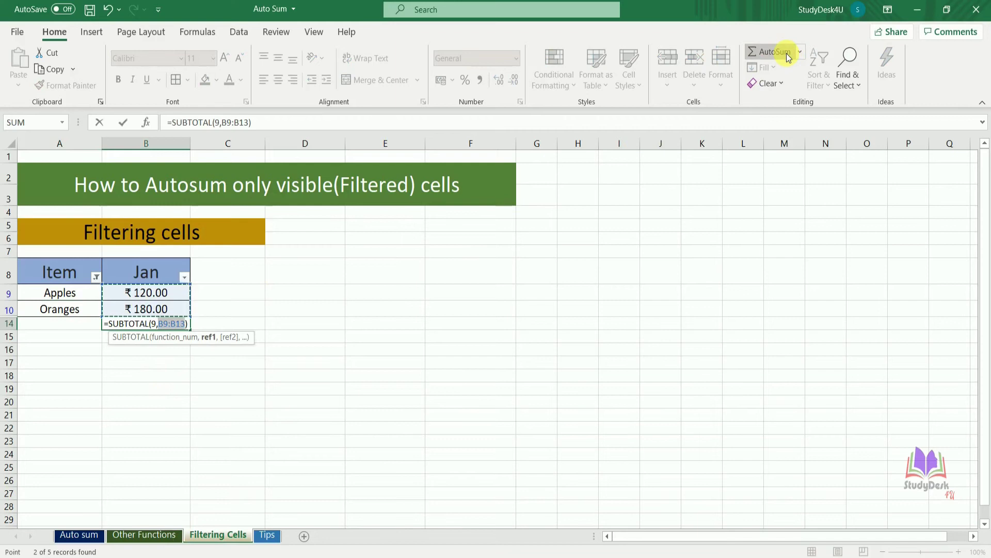
key(Return)
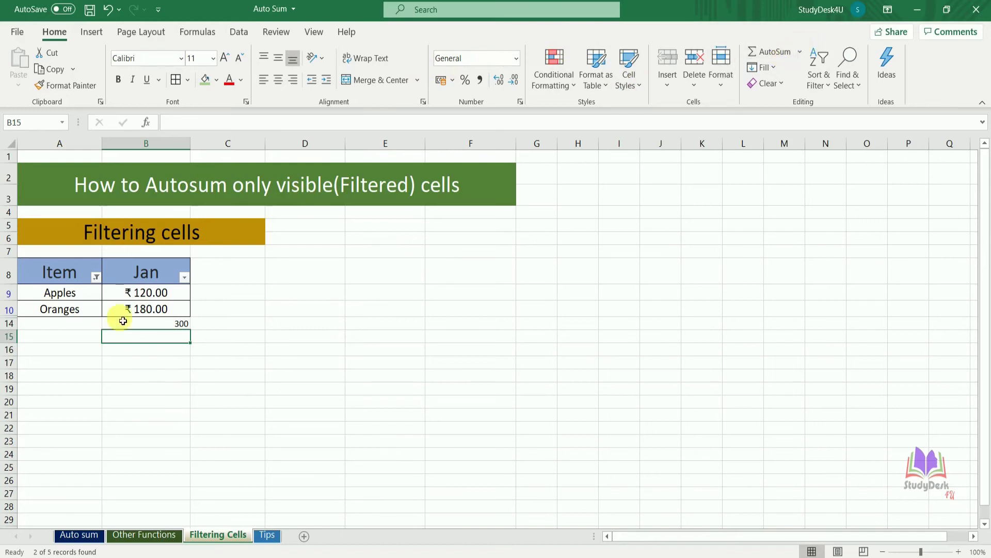
- Clear the filter from the Item column and check the formula in the total cell B14
click(96, 278)
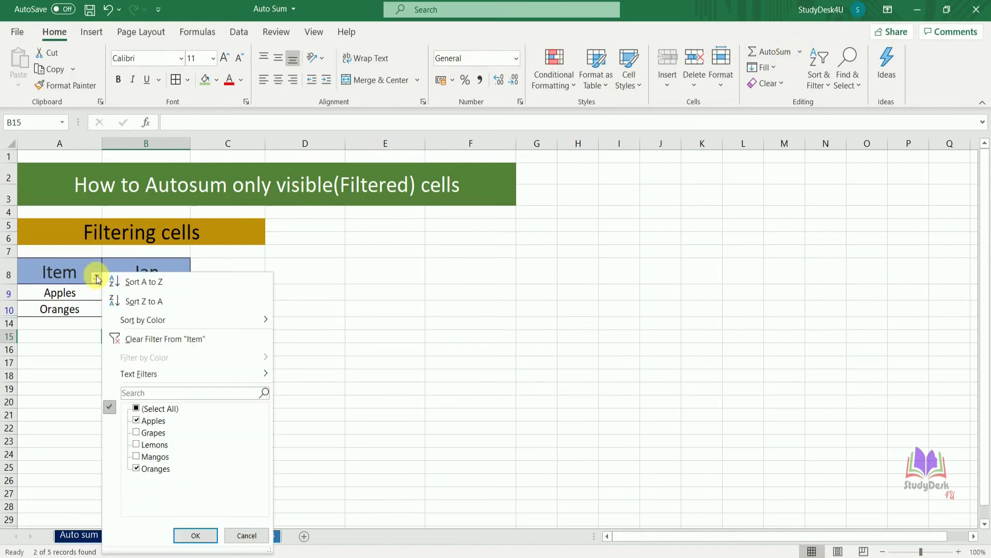
click(153, 344)
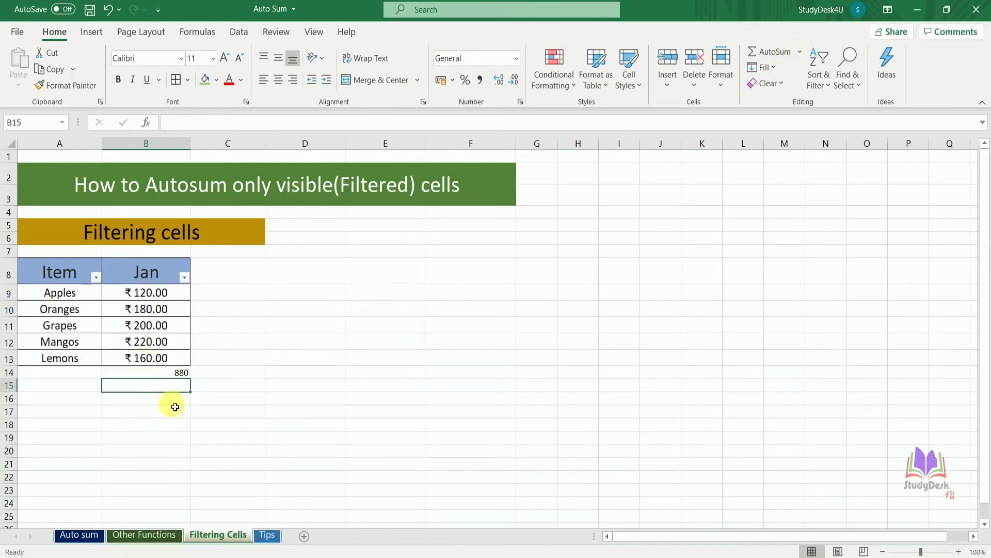
click(180, 378)
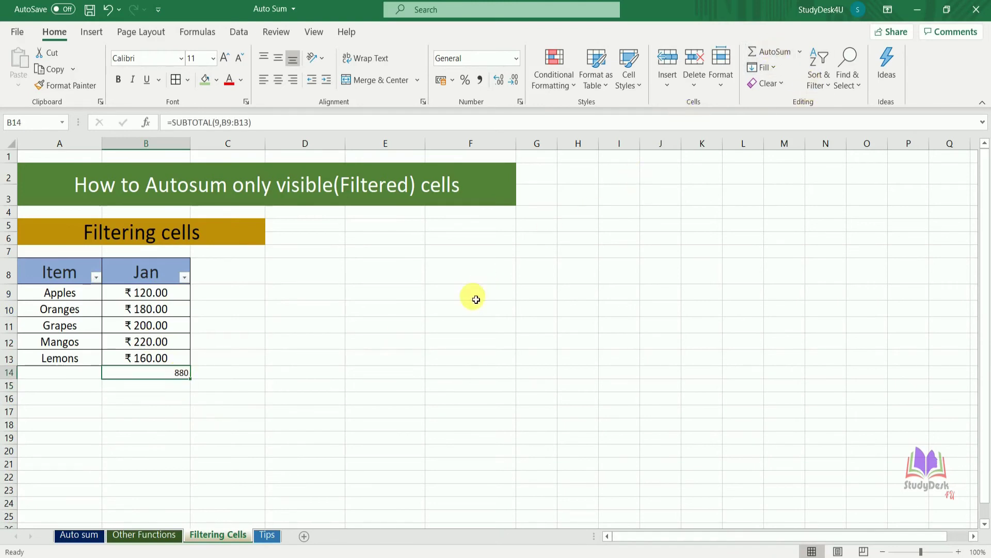
click(245, 416)
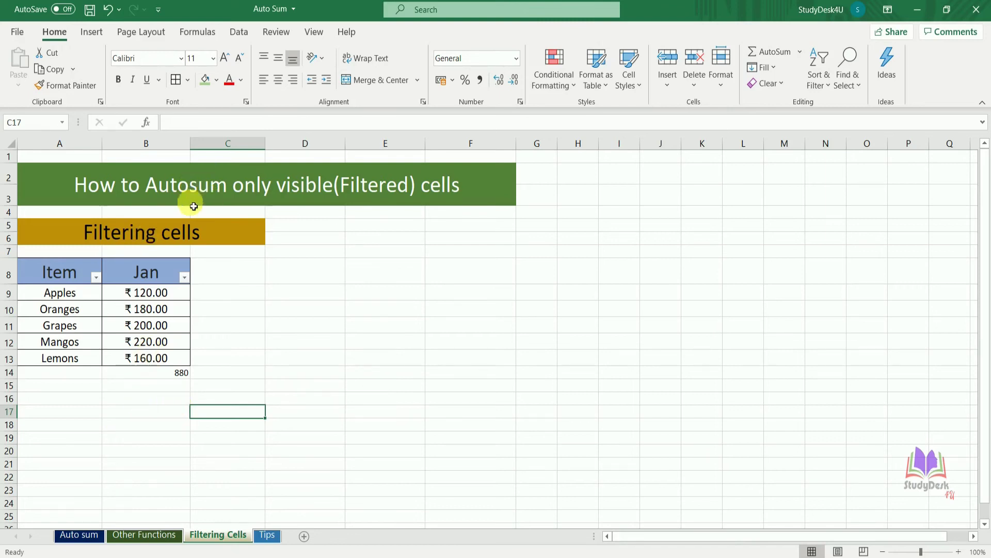
- On the Tips sheet, use AutoSum on B15:D18 to total only the Grapes, Mangos and Lemons amounts for Jan to Mar in row 18
click(268, 536)
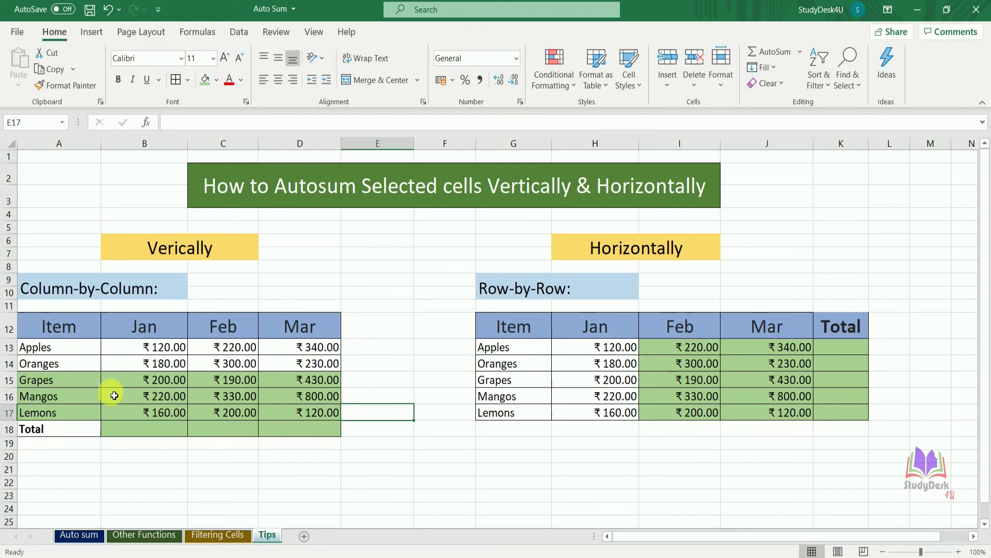
click(154, 381)
drag(200, 394, 303, 428)
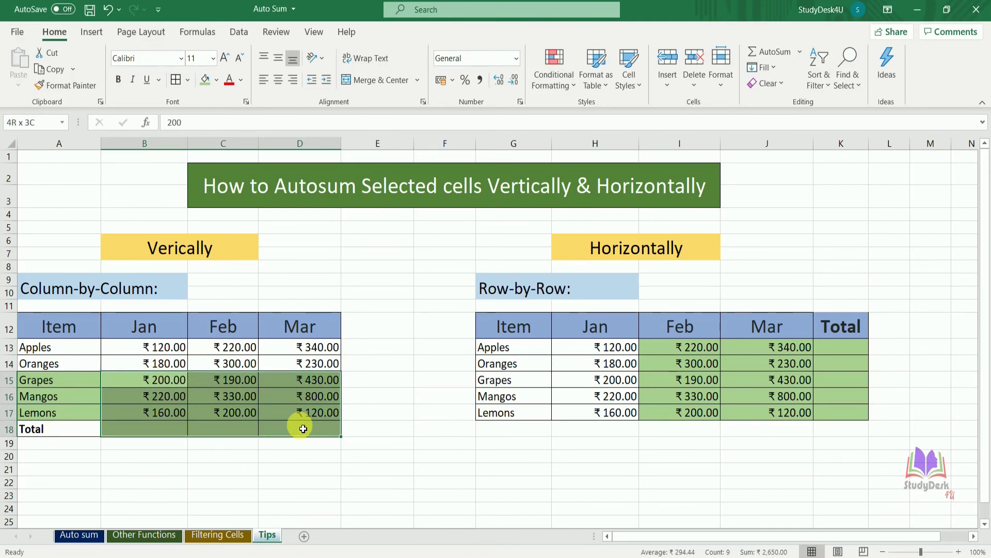
drag(304, 428, 303, 429)
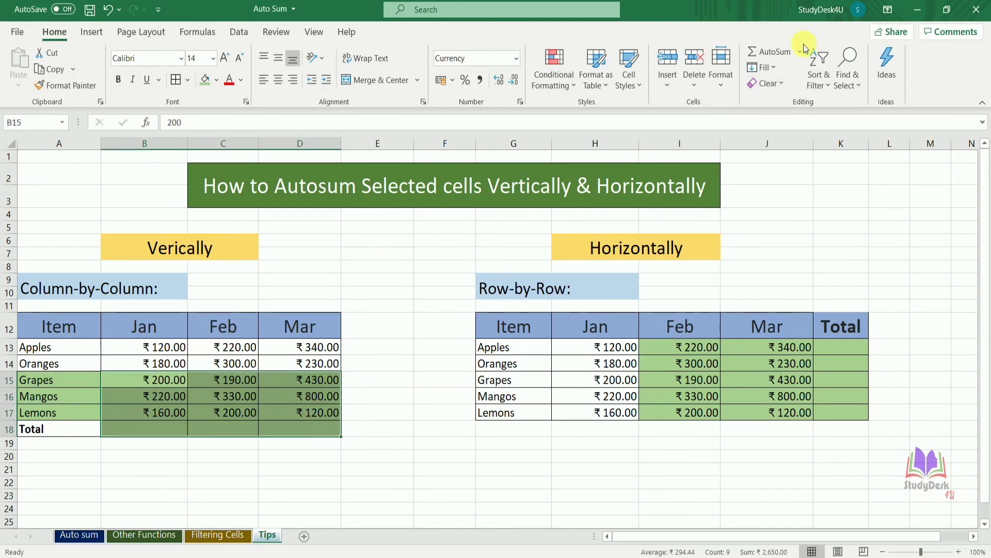
click(781, 52)
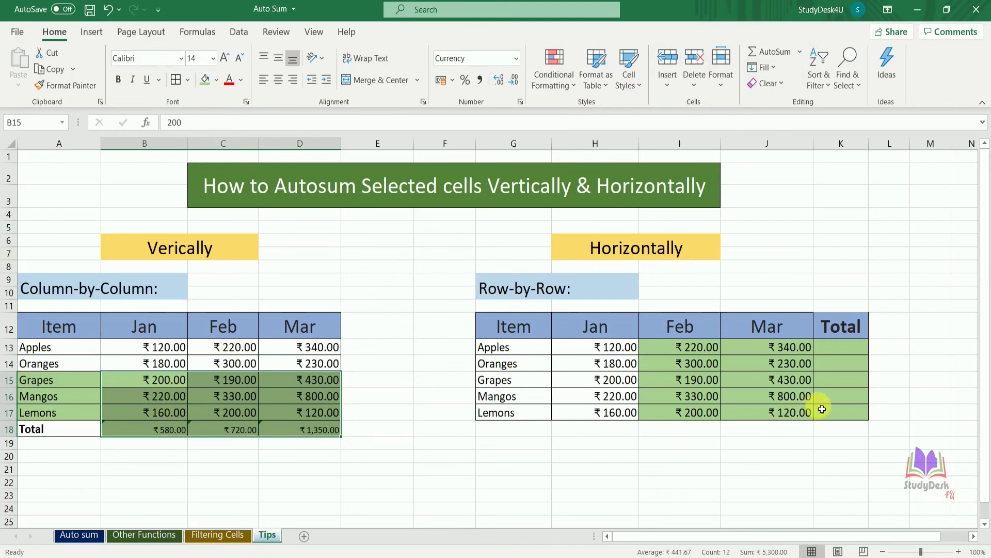
click(846, 364)
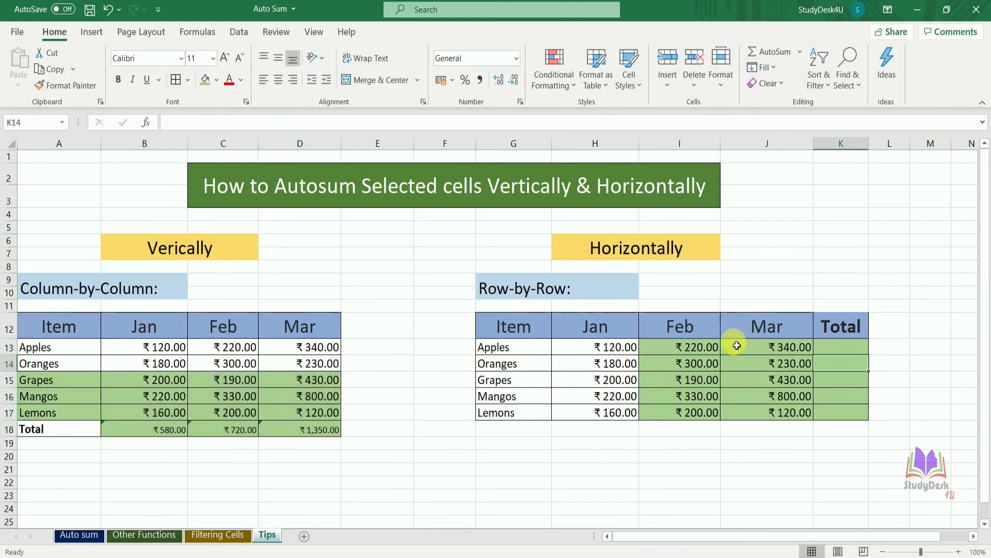
drag(704, 351, 828, 409)
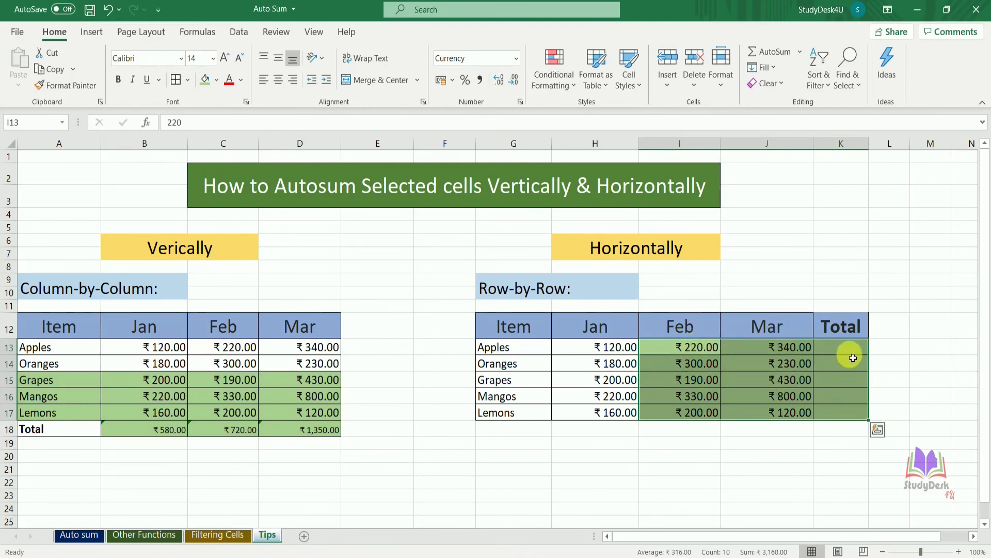
click(837, 391)
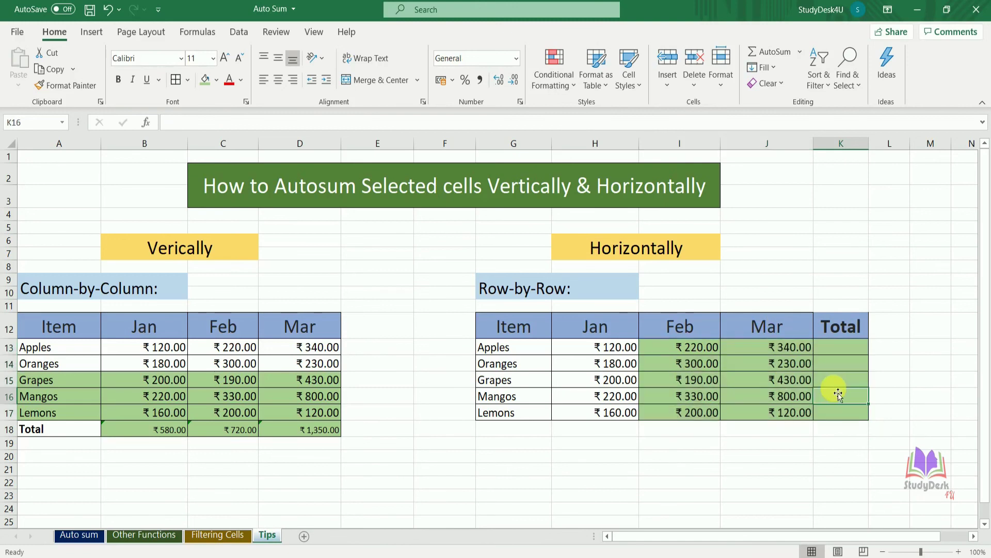
- In the Row-by-Row table, use AutoSum to total the Apples Feb and Mar amounts in K13 and fill the formula down to K17
click(698, 350)
drag(699, 350, 836, 352)
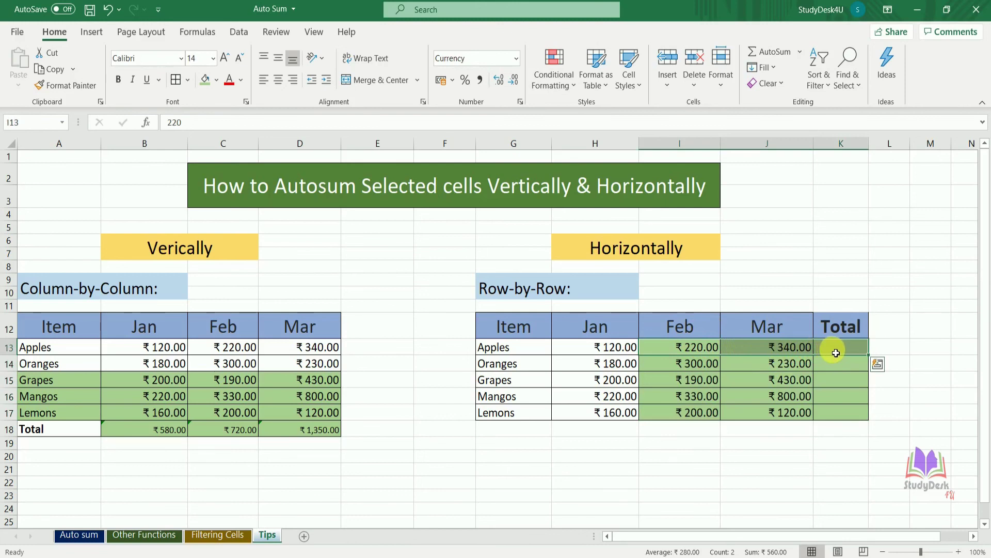
click(701, 348)
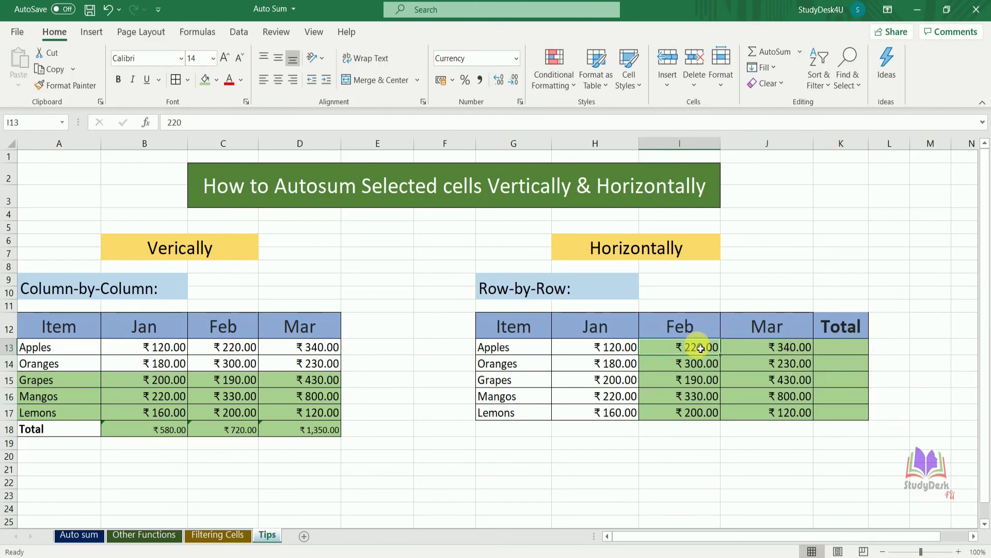
drag(700, 349, 829, 352)
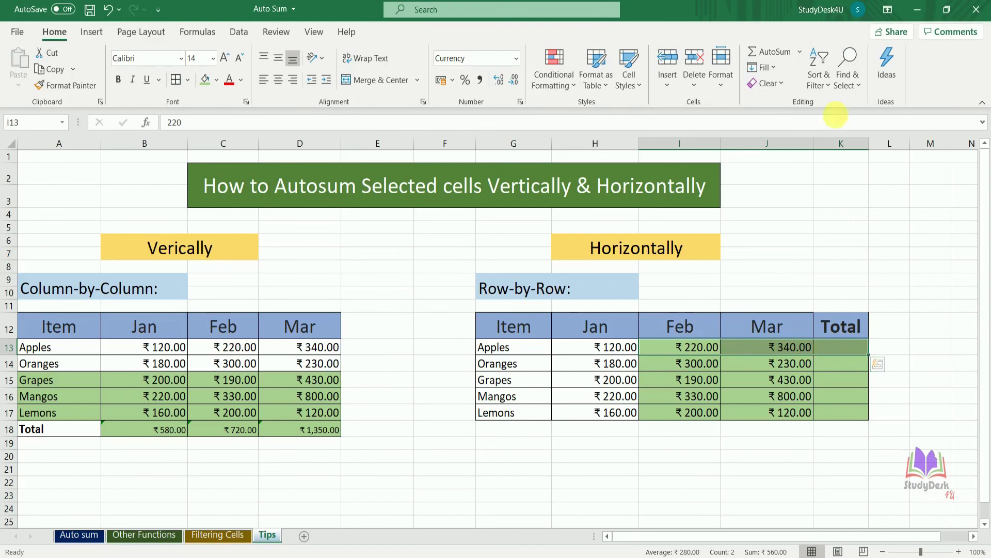
click(784, 54)
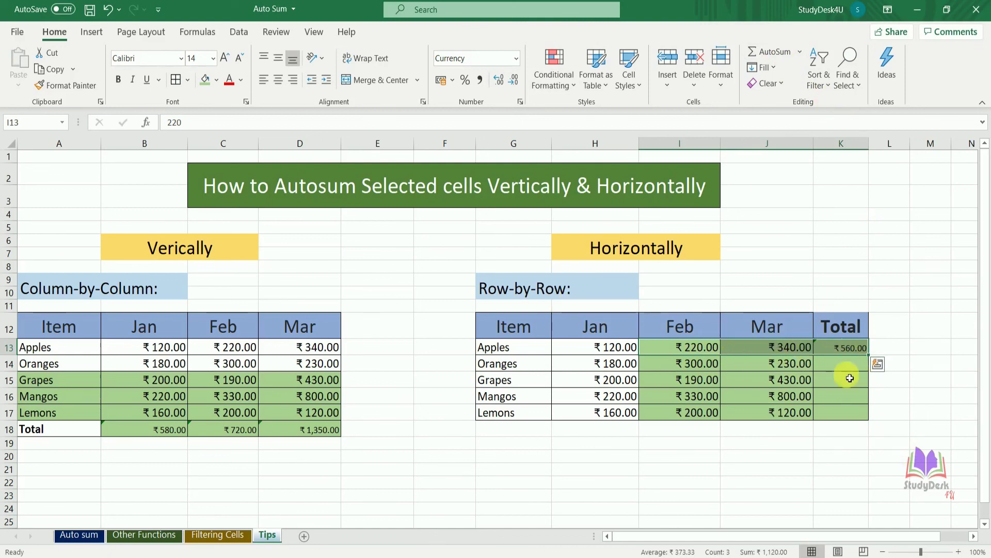
drag(871, 359, 875, 419)
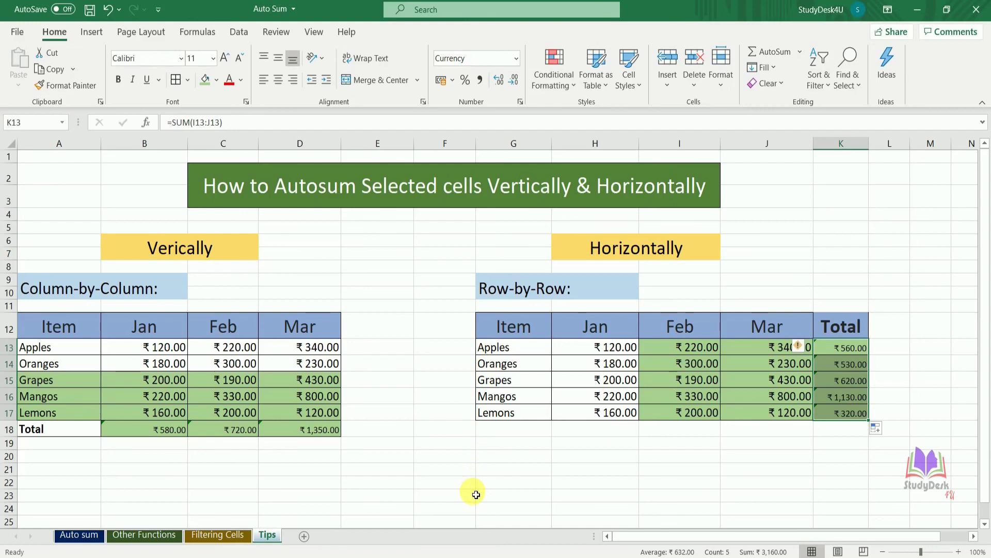
click(800, 54)
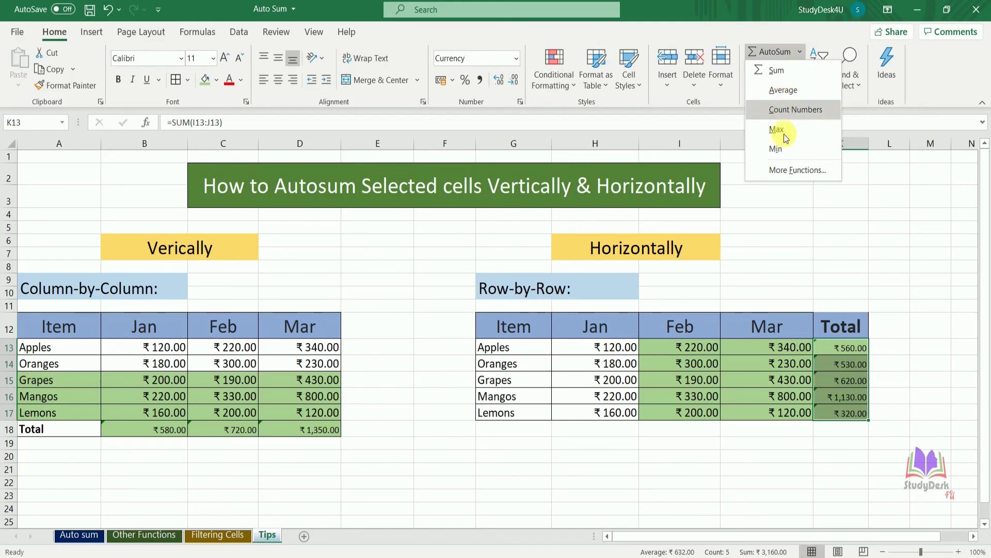
click(782, 210)
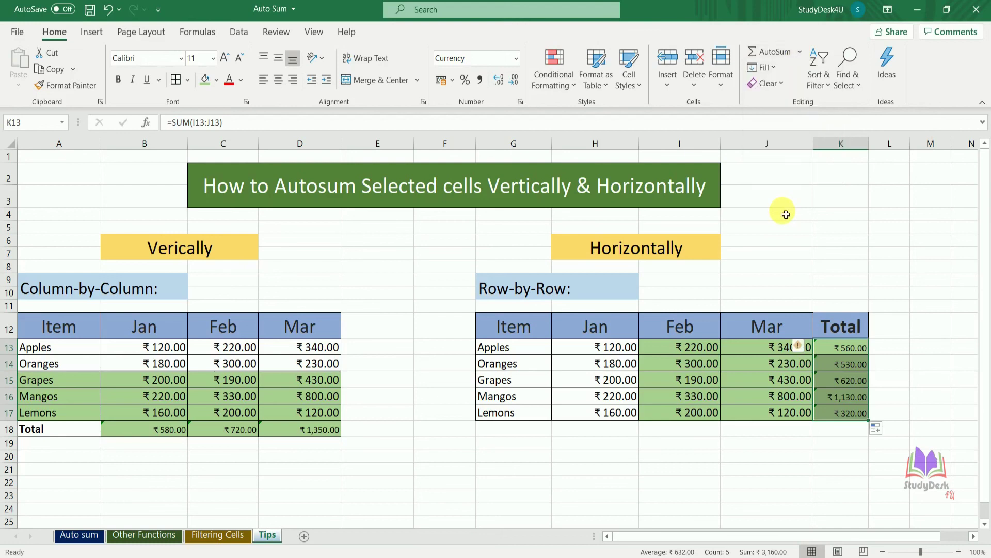